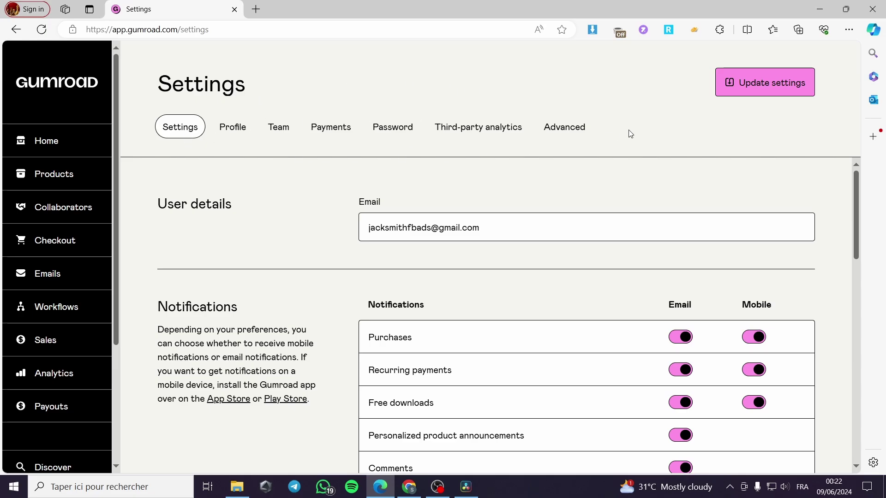
# - Go from the Home dashboard to the empty Workflows page
pyautogui.scroll(-1, 473, 207)
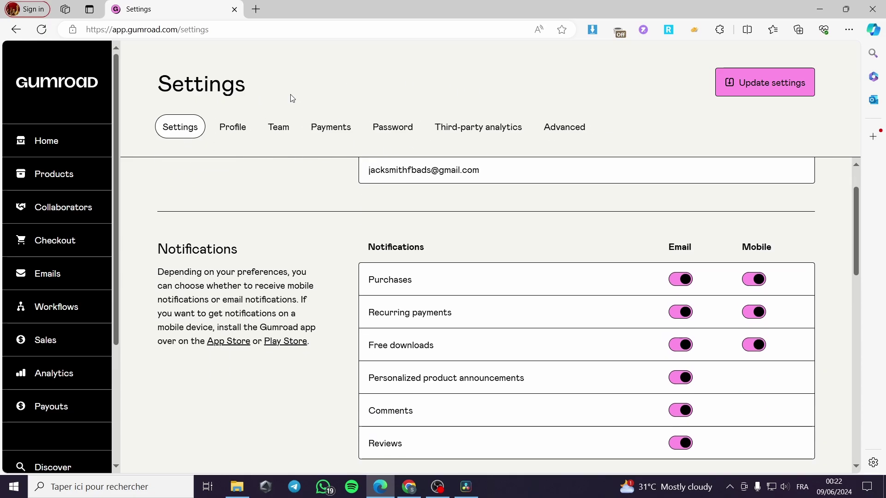
pyautogui.click(63, 140)
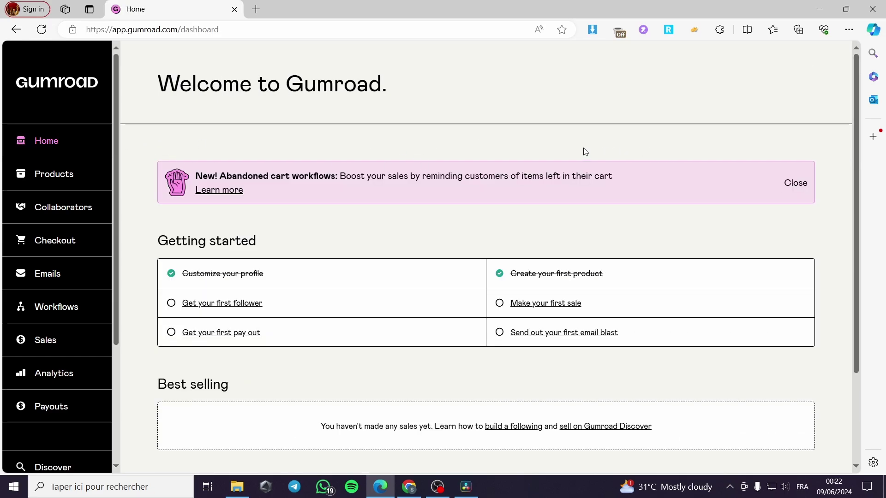
pyautogui.scroll(-3, 462, 208)
pyautogui.scroll(1, 411, 236)
pyautogui.scroll(2, 373, 248)
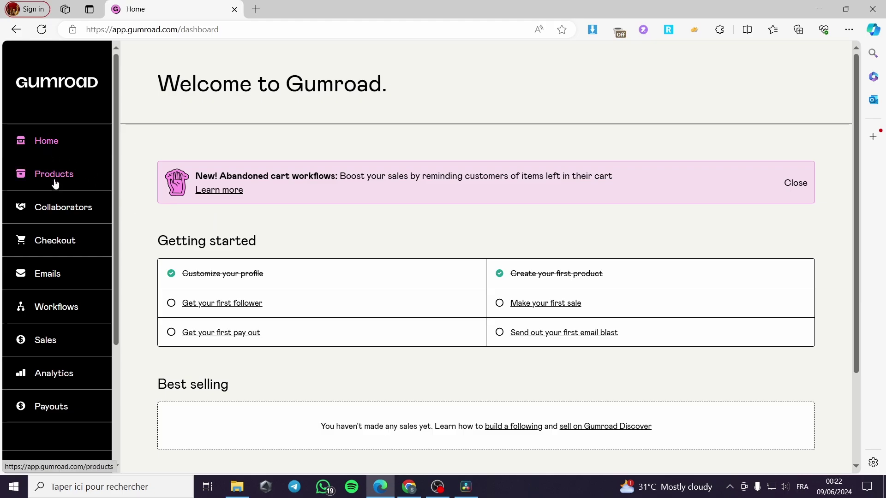
pyautogui.click(84, 308)
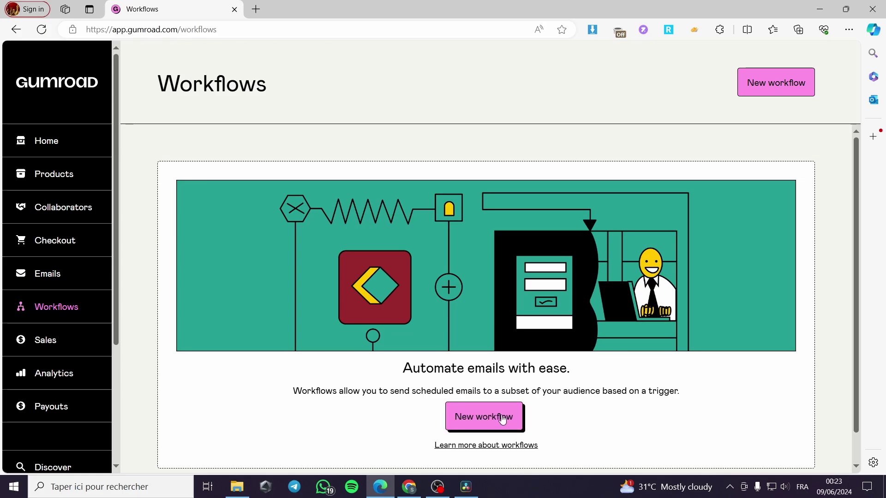
# - Start a new Purchase-triggered workflow named 'welcome email'
pyautogui.click(473, 422)
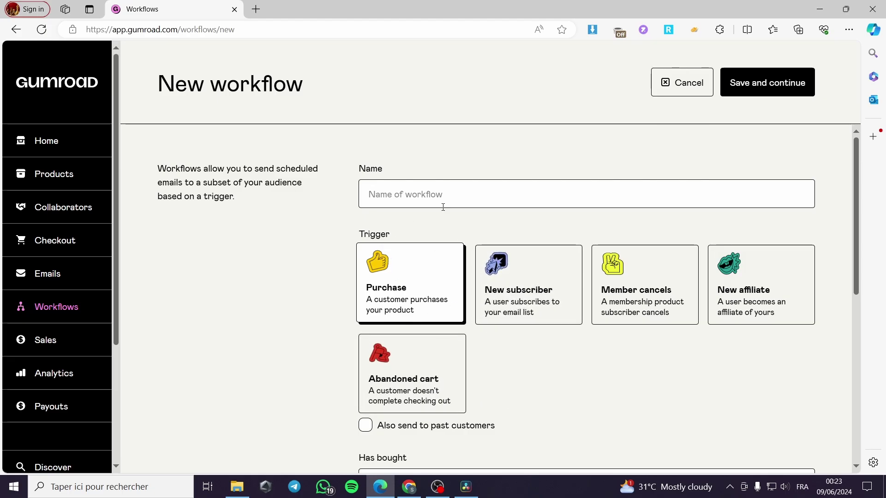
pyautogui.click(458, 199)
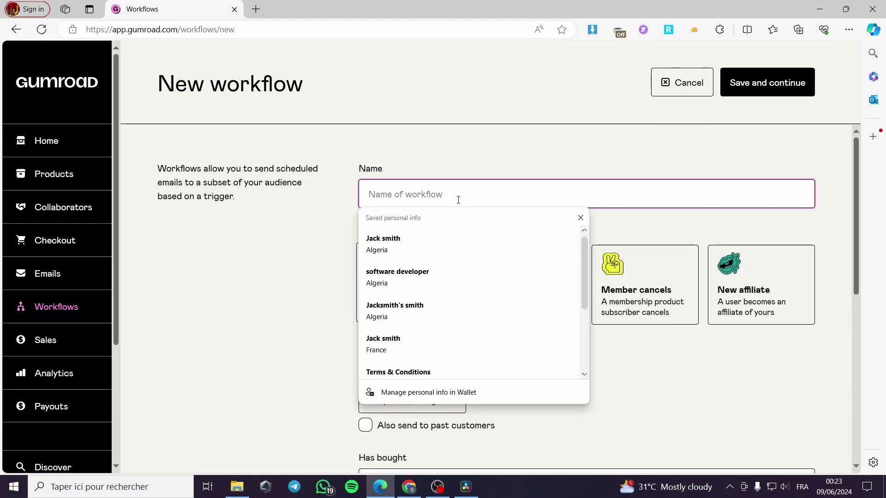
pyautogui.write('w')
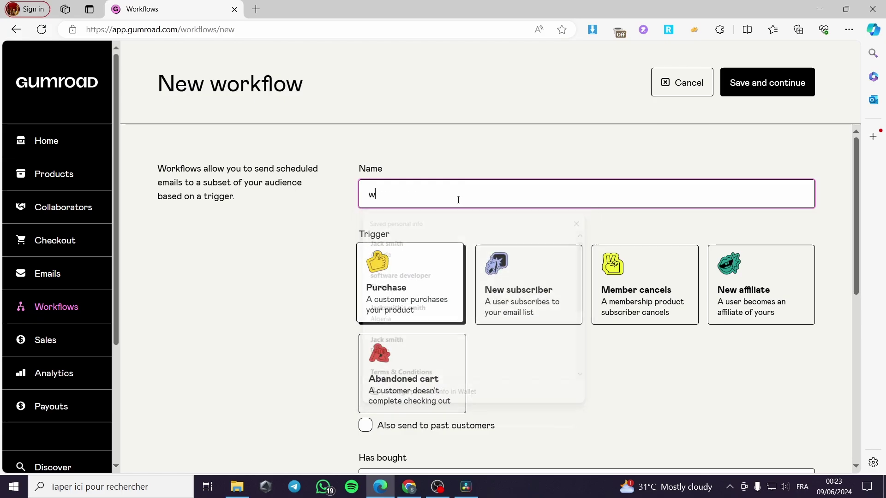
pyautogui.write('elcom')
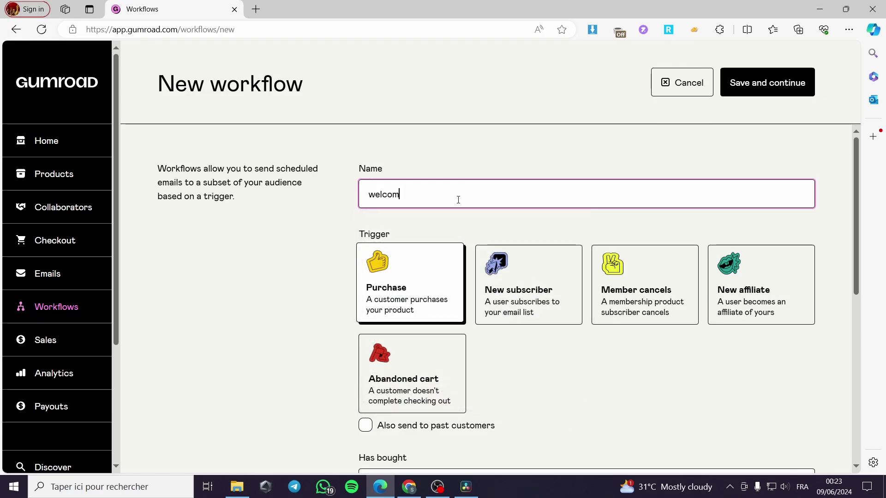
pyautogui.write('e emai')
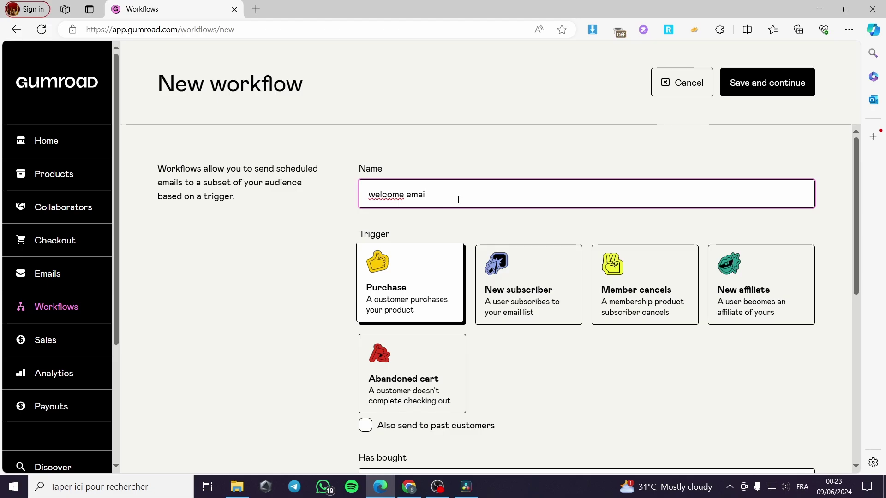
pyautogui.write('l')
# - Save the workflow and add its first email, sent 0 hours after purchase
pyautogui.click(775, 90)
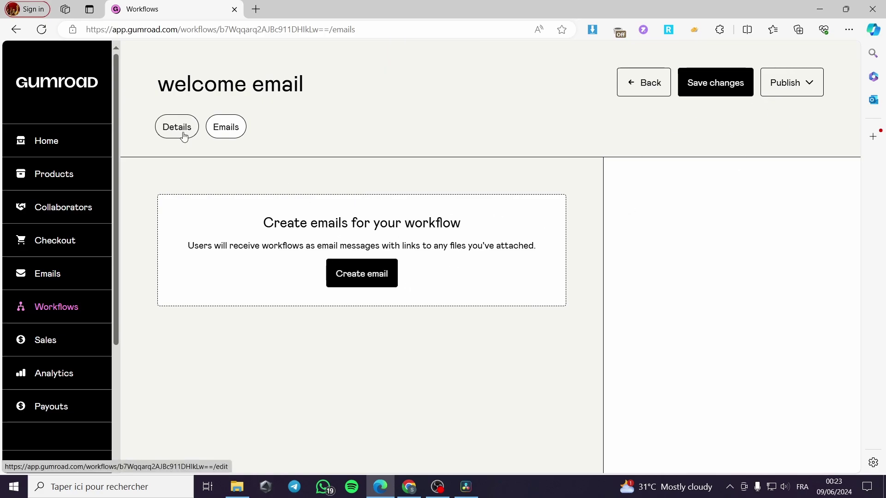
pyautogui.click(363, 279)
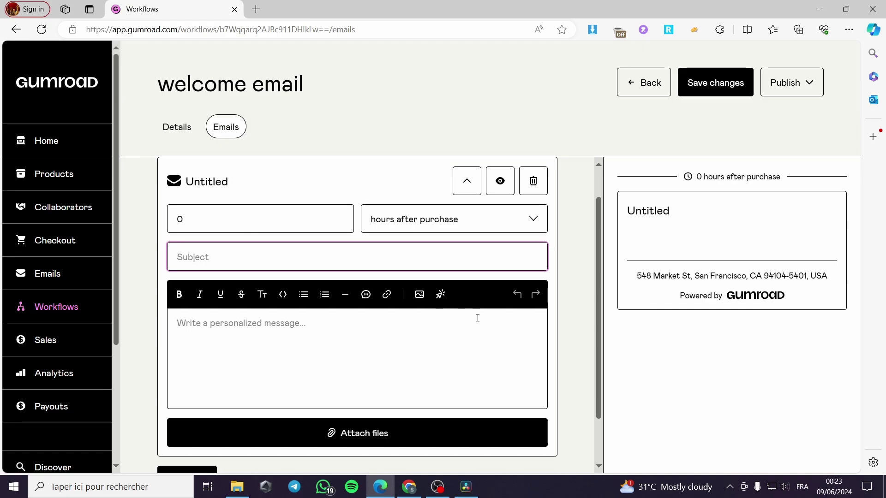
pyautogui.click(256, 225)
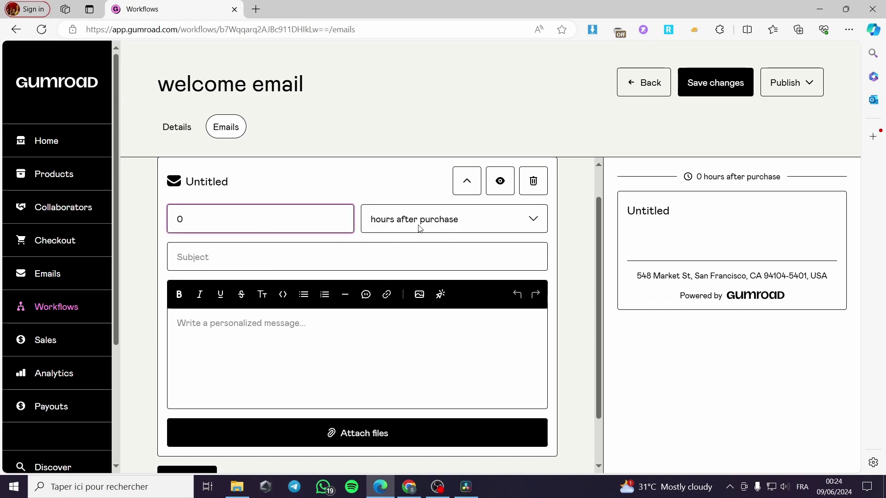
pyautogui.click(440, 225)
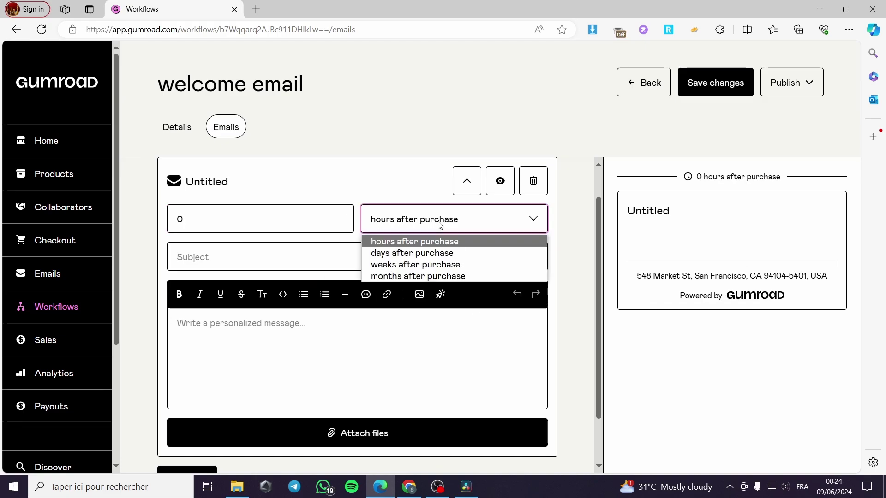
pyautogui.click(498, 242)
pyautogui.moveTo(200, 219); pyautogui.dragTo(177, 219)
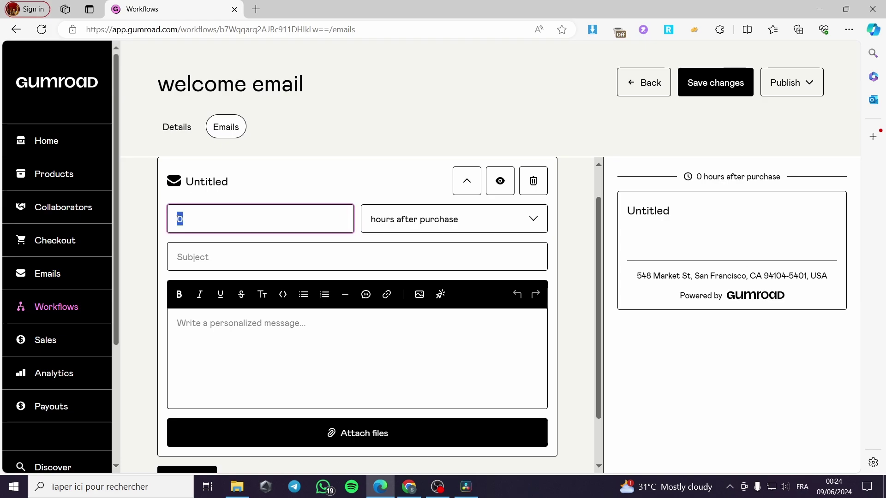
pyautogui.click(263, 195)
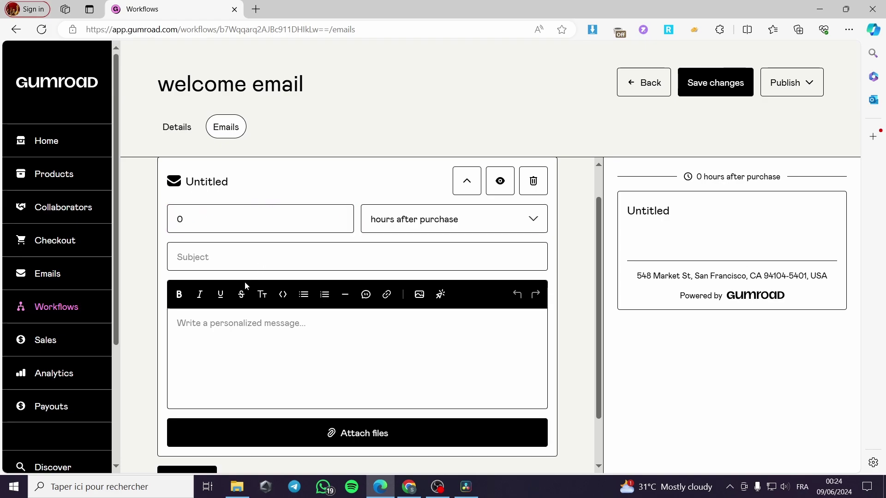
# - Give the email the subject 'welcome to the team' and move into the message body
pyautogui.click(250, 256)
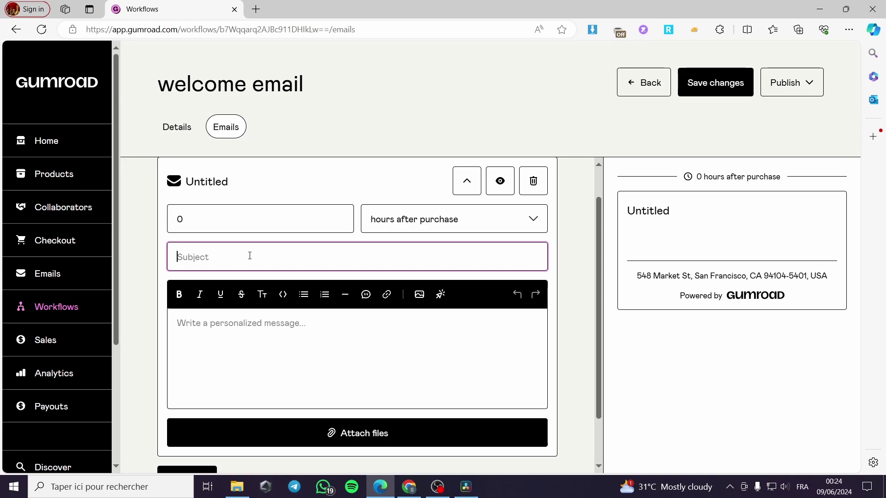
pyautogui.write('wek')
pyautogui.press('BackSpace')
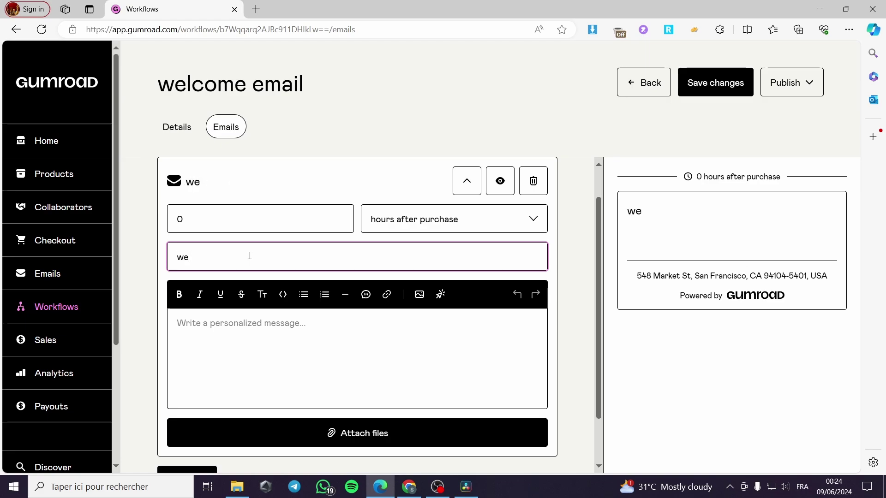
pyautogui.write('lcome t')
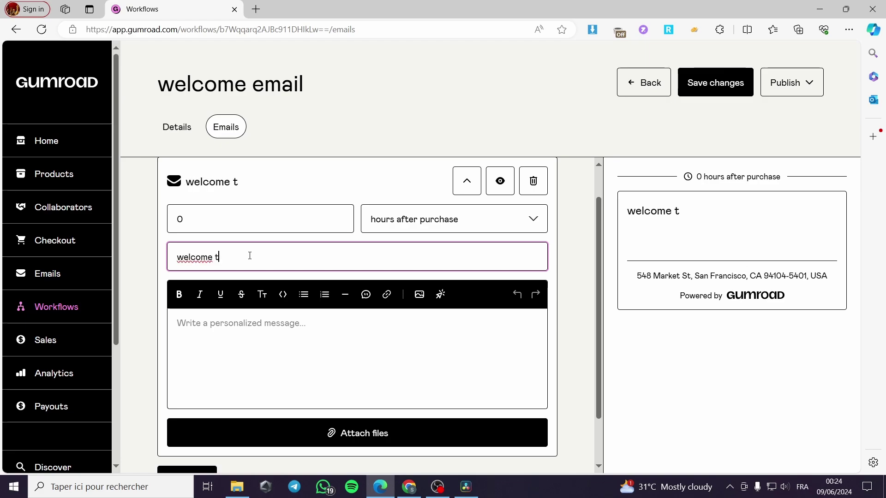
pyautogui.write('o the t')
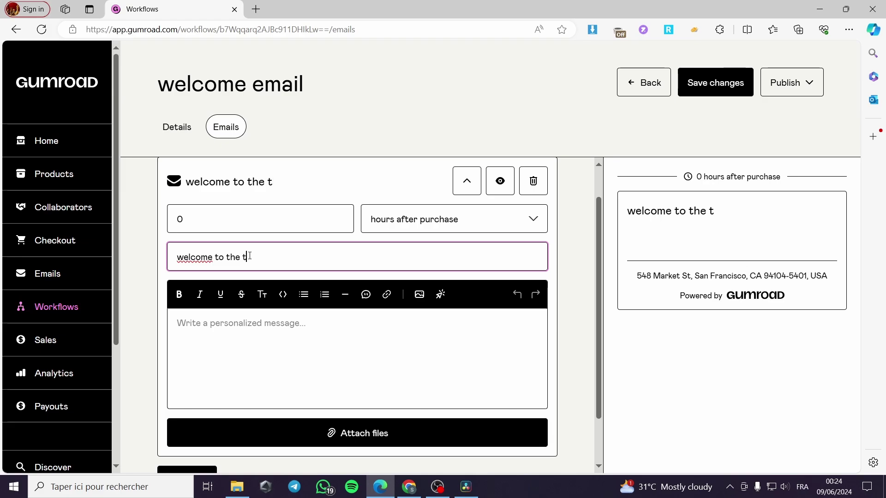
pyautogui.write('eam')
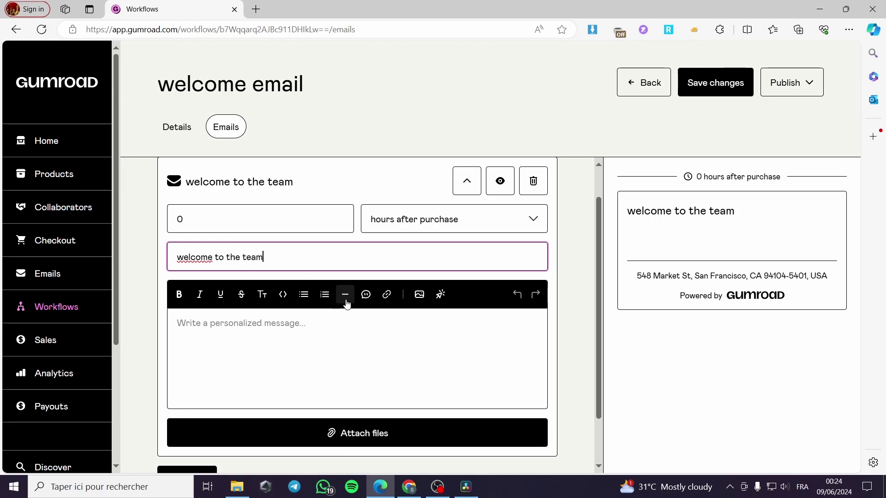
pyautogui.click(263, 325)
pyautogui.scroll(-2, 263, 324)
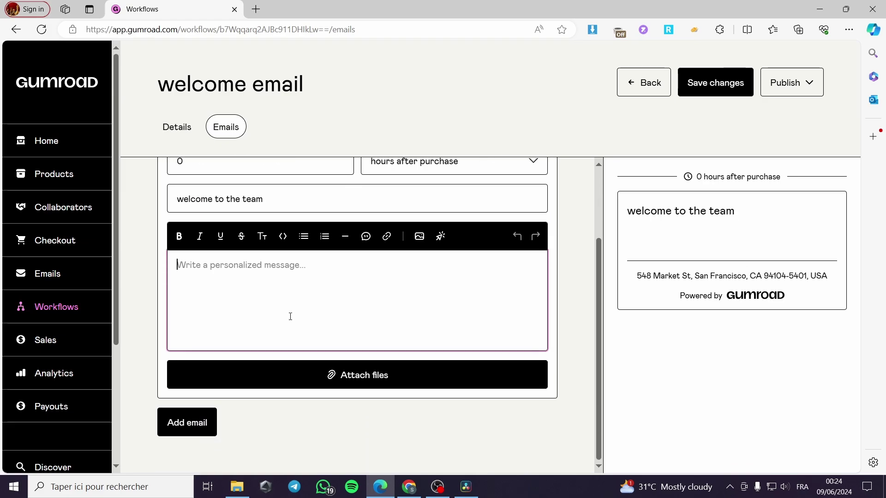
# - Search Bing for 'chat gpt' and open ChatGPT in a tab beside the Gumroad workflow
pyautogui.click(256, 9)
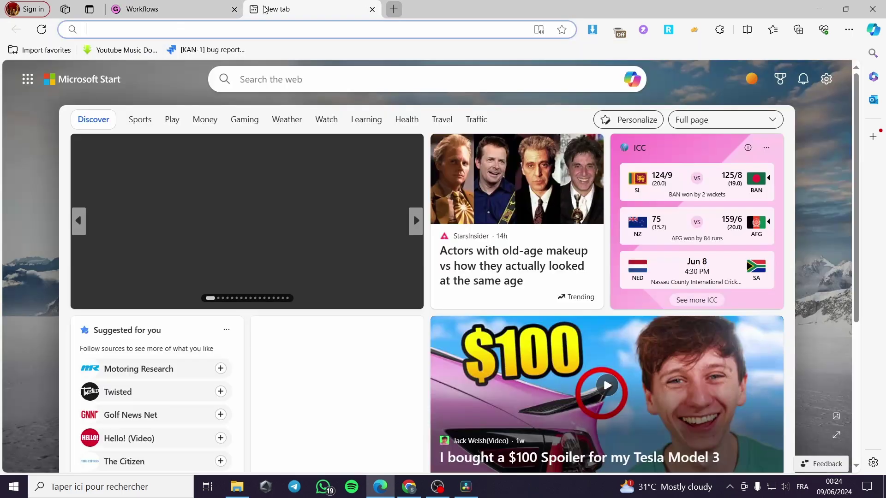
pyautogui.write('cha')
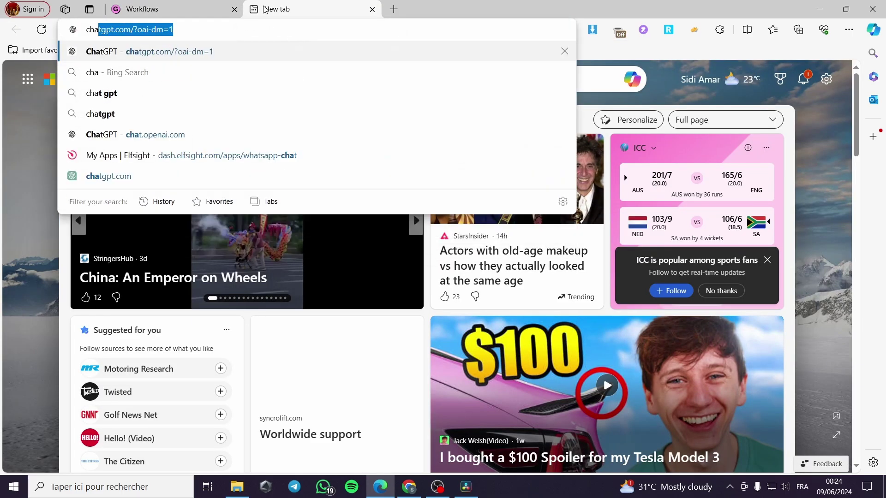
pyautogui.write('t gpt')
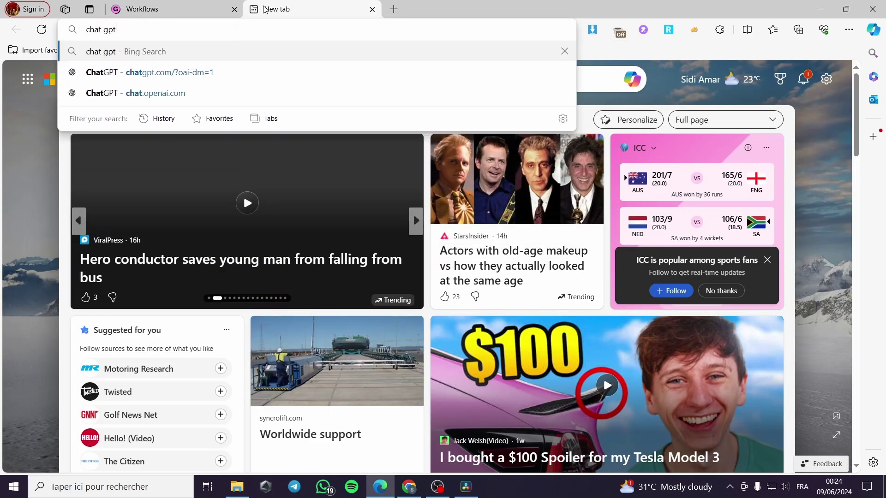
pyautogui.press('Return')
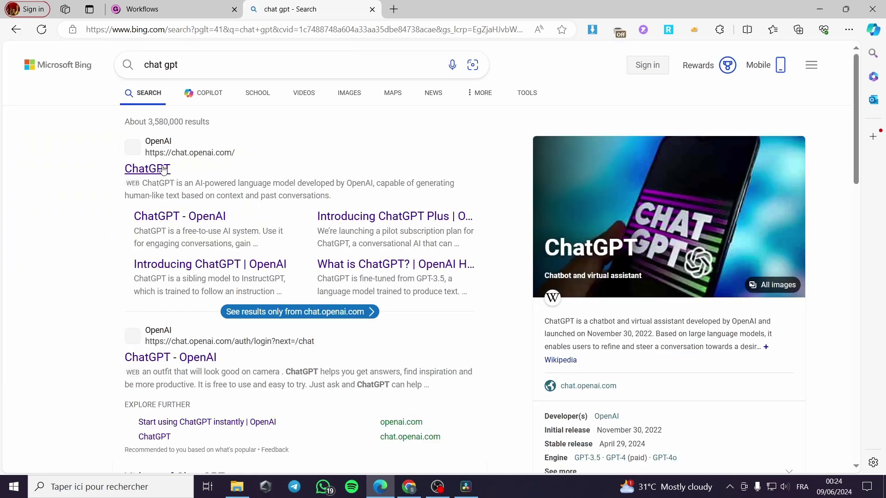
pyautogui.click(332, 215)
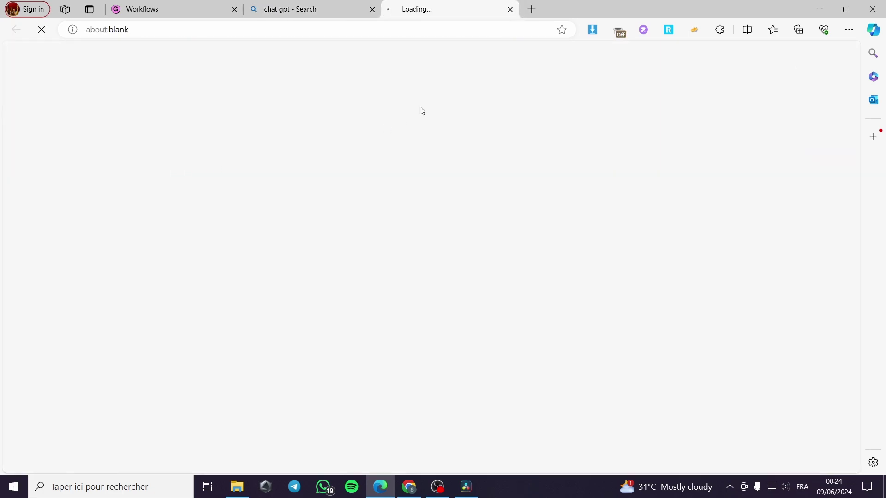
pyautogui.click(373, 9)
pyautogui.click(162, 9)
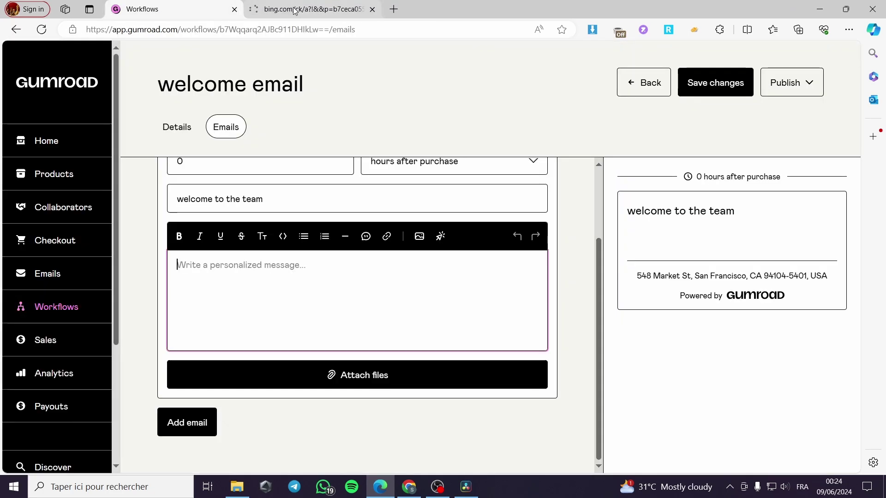
pyautogui.scroll(2, 346, 254)
pyautogui.click(291, 7)
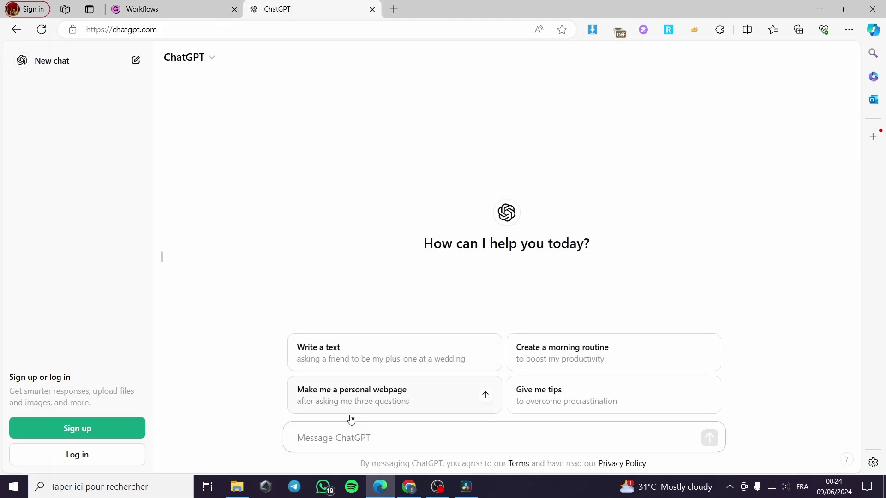
# - Ask ChatGPT to write an email welcoming new newsletter subscribers
pyautogui.write('wri')
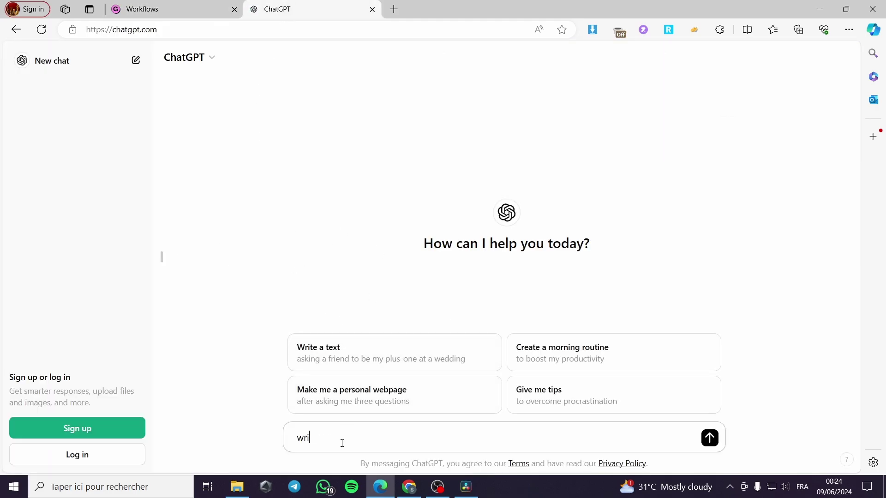
pyautogui.write('te me a email to welcome ')
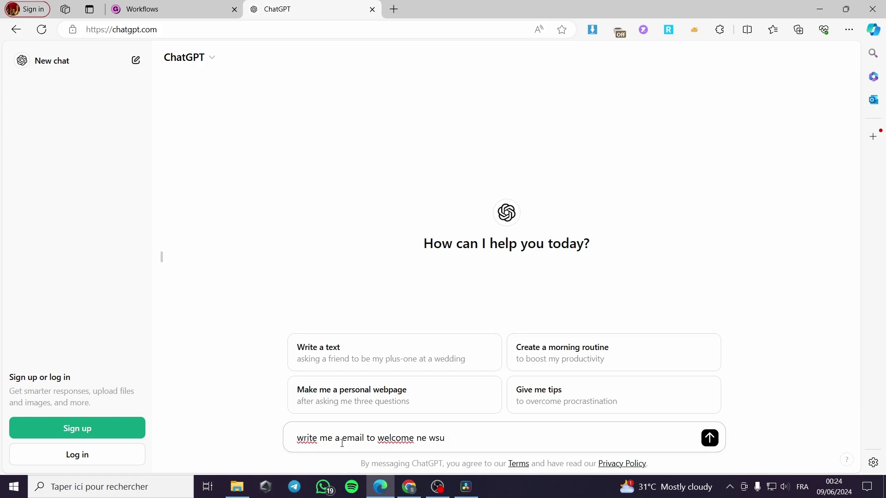
pyautogui.write('new subscribers for my newslle')
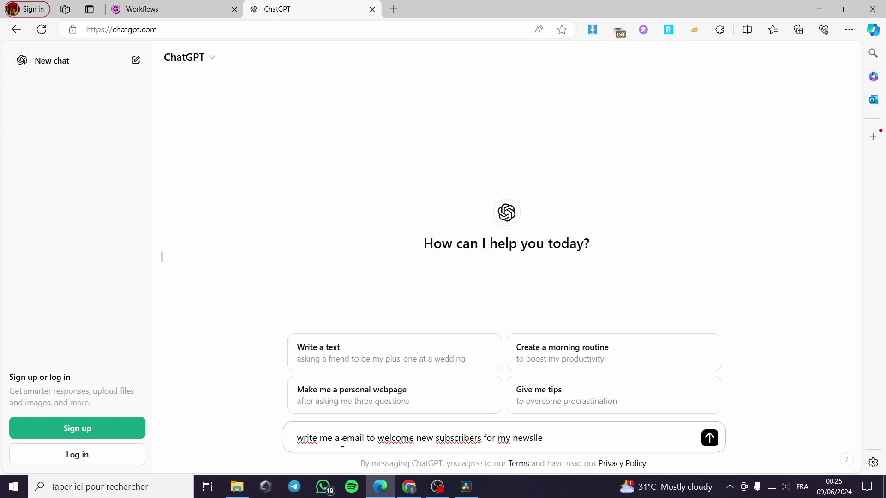
pyautogui.press('BackSpace')
pyautogui.write('ter')
pyautogui.press('Return')
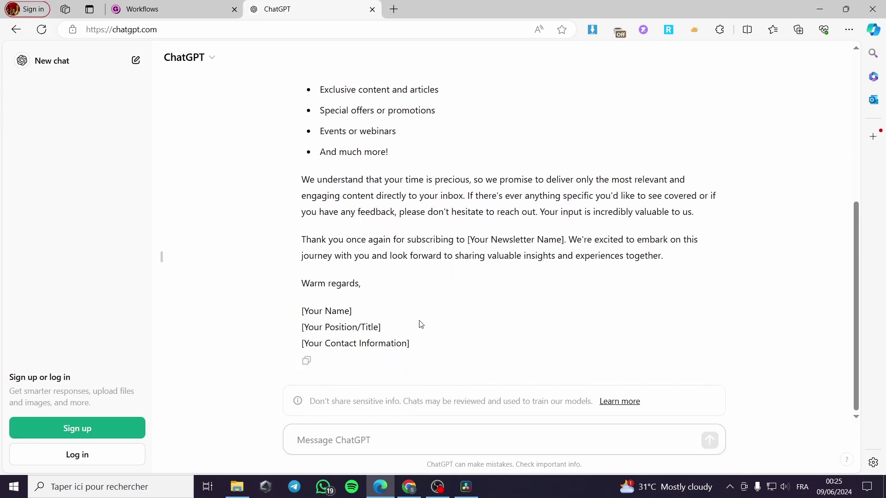
# - Copy ChatGPT's reply and place the cursor in the Gumroad email's empty message body
pyautogui.scroll(6, 421, 324)
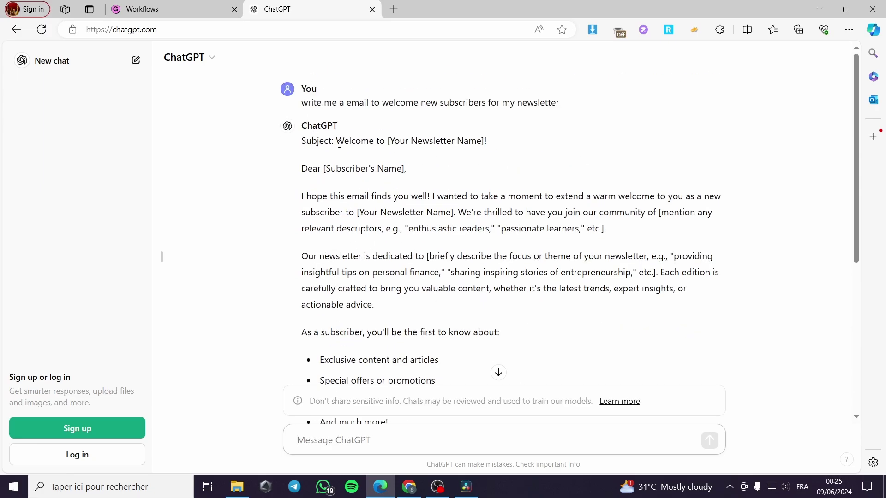
pyautogui.moveTo(305, 168); pyautogui.dragTo(409, 344)
pyautogui.scroll(-5, 530, 308)
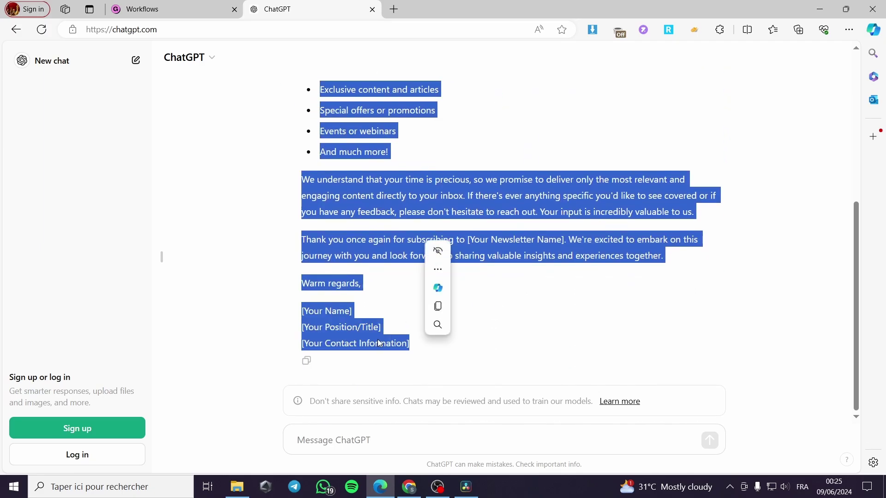
pyautogui.rightClick(378, 340)
pyautogui.click(473, 165)
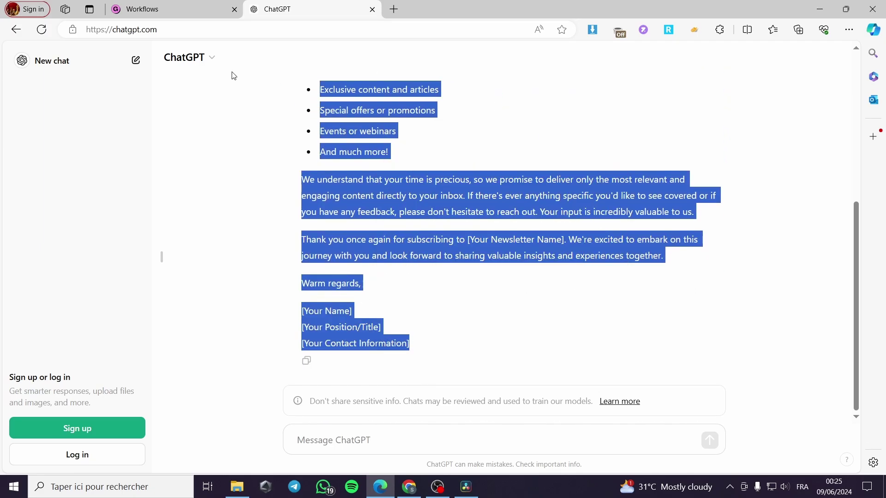
pyautogui.click(142, 9)
pyautogui.click(279, 393)
# - Paste the welcome email and delete the '[Subscriber's Name]' placeholder after 'Dear'
pyautogui.hotkey('ctrl', 'v')
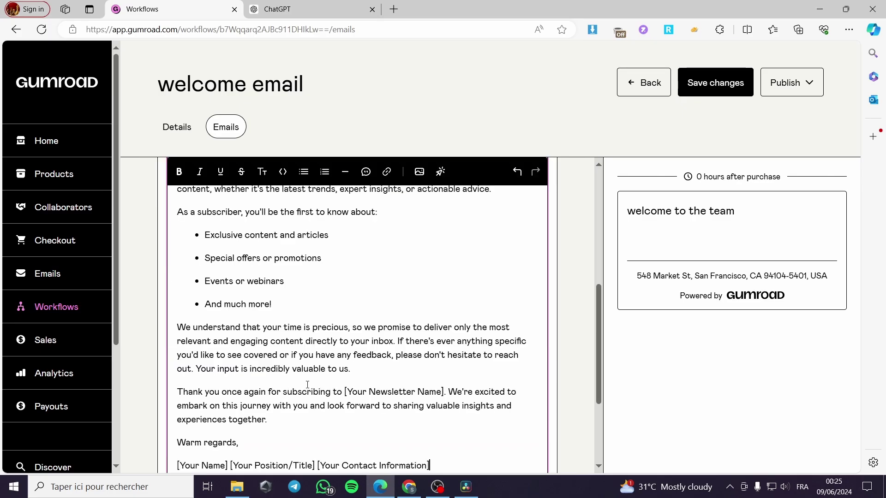
pyautogui.scroll(-3, 307, 384)
pyautogui.scroll(3, 309, 361)
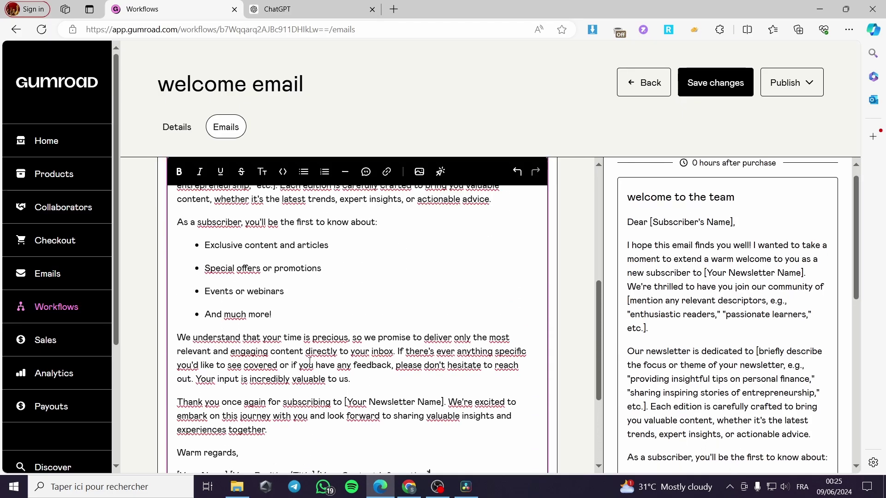
pyautogui.scroll(5, 310, 361)
pyautogui.scroll(-1, 192, 266)
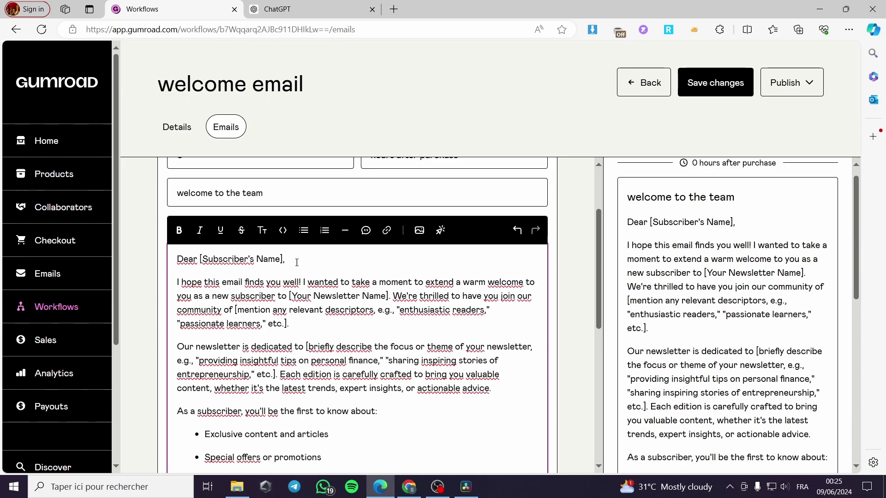
pyautogui.moveTo(286, 260); pyautogui.dragTo(198, 259)
pyautogui.press('BackSpace')
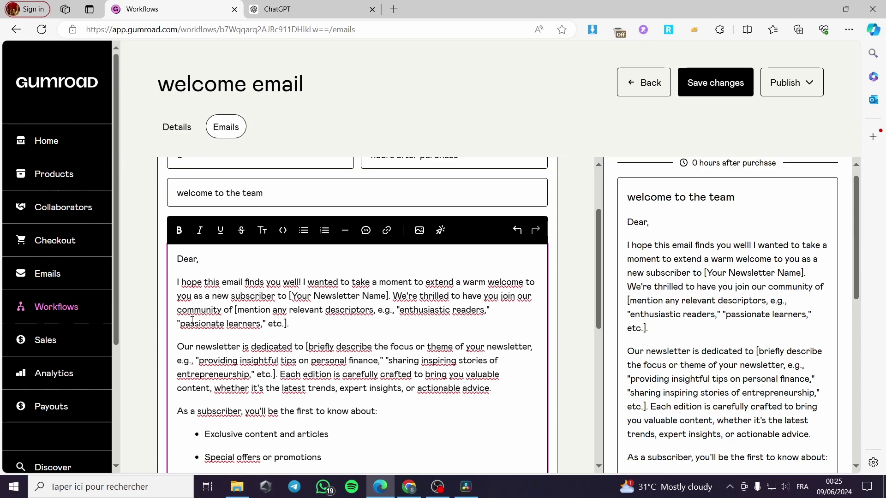
# - Make the greeting 'Dear,' bold while keeping the first sentence unbolded
pyautogui.scroll(-1, 245, 331)
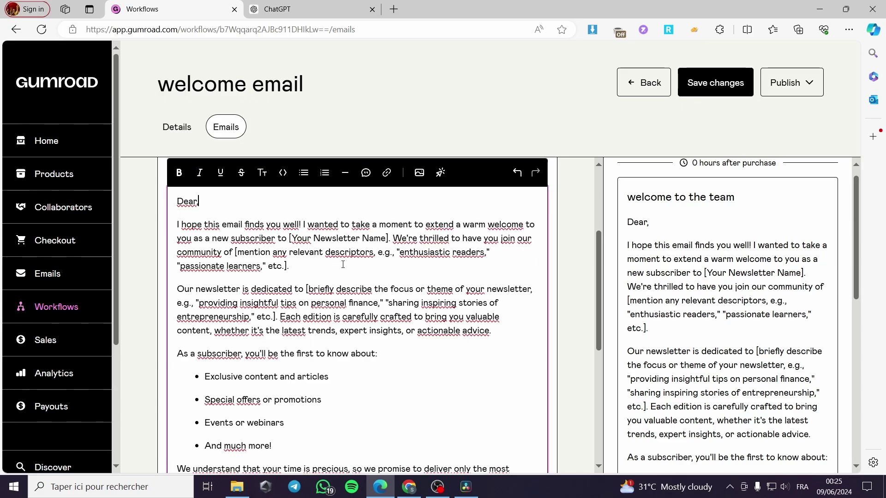
pyautogui.scroll(-5, 387, 232)
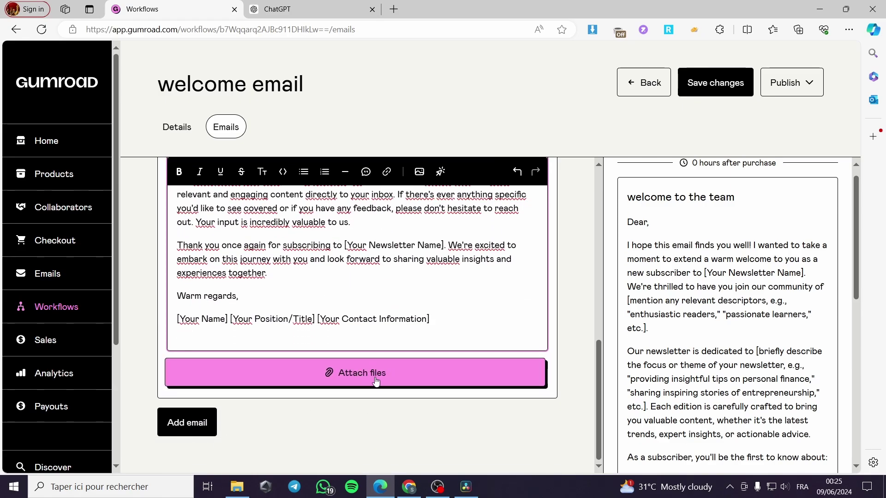
pyautogui.scroll(8, 369, 376)
pyautogui.moveTo(213, 340); pyautogui.dragTo(167, 315)
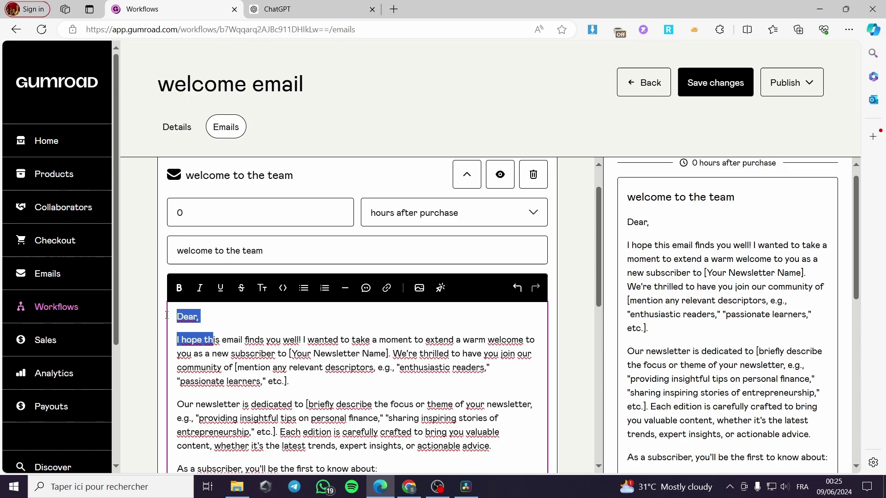
pyautogui.click(179, 288)
pyautogui.click(267, 333)
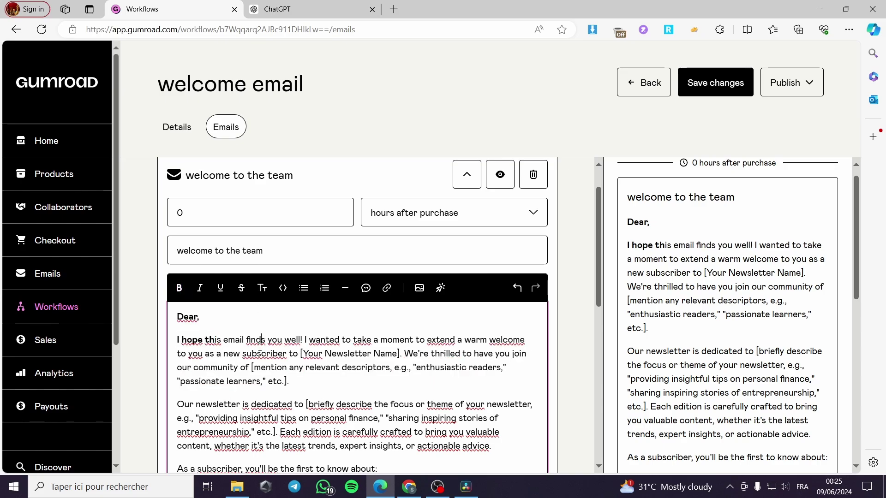
pyautogui.scroll(-1, 267, 333)
pyautogui.moveTo(214, 282); pyautogui.dragTo(173, 283)
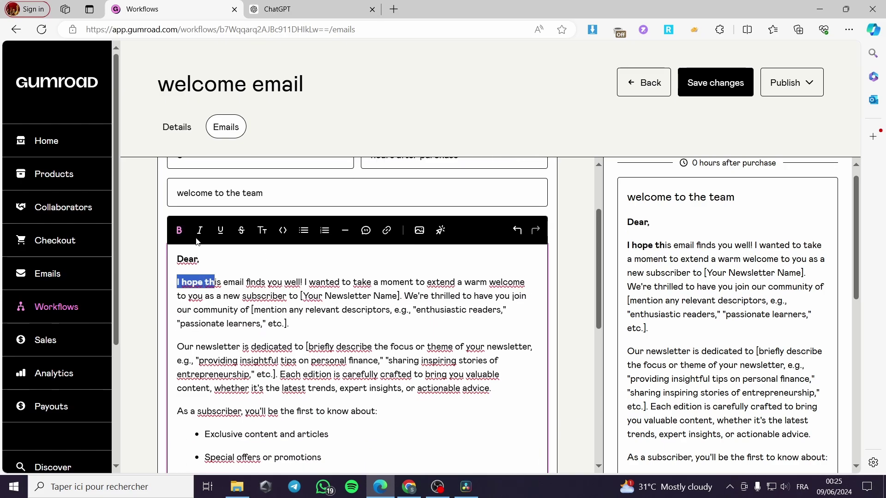
pyautogui.click(179, 231)
pyautogui.click(247, 282)
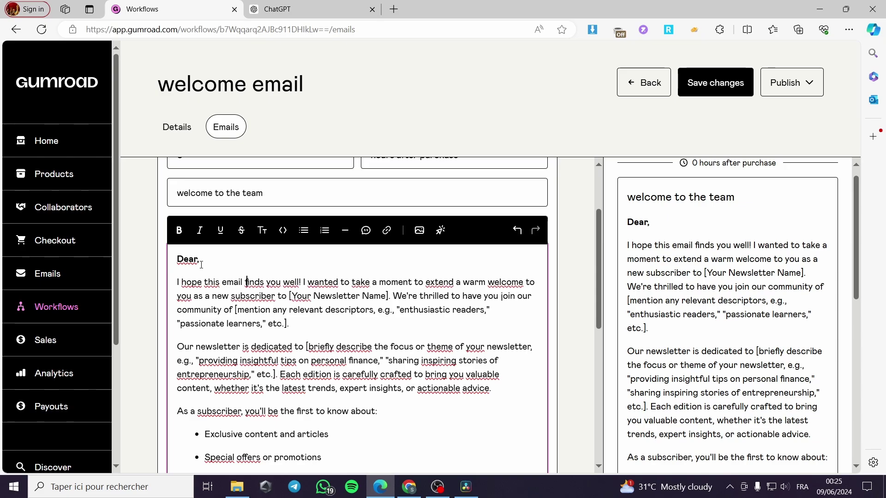
pyautogui.scroll(-8, 189, 346)
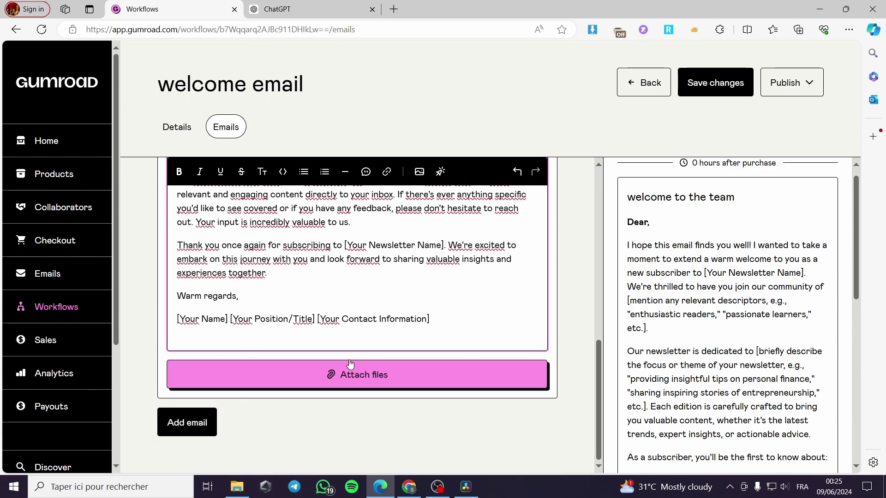
# - Add a second email, then delete it so 'welcome to the team' remains the only email
pyautogui.click(173, 427)
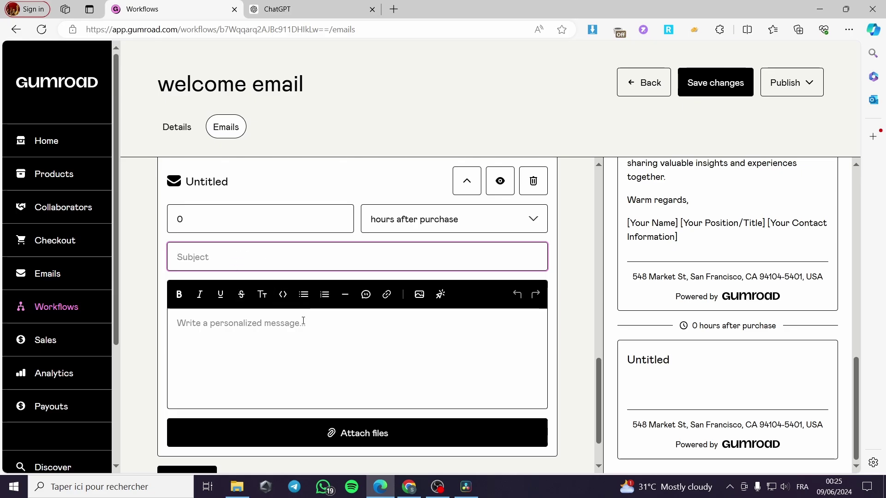
pyautogui.scroll(-1, 302, 351)
pyautogui.scroll(7, 307, 395)
pyautogui.scroll(-2, 323, 395)
pyautogui.scroll(-3, 333, 396)
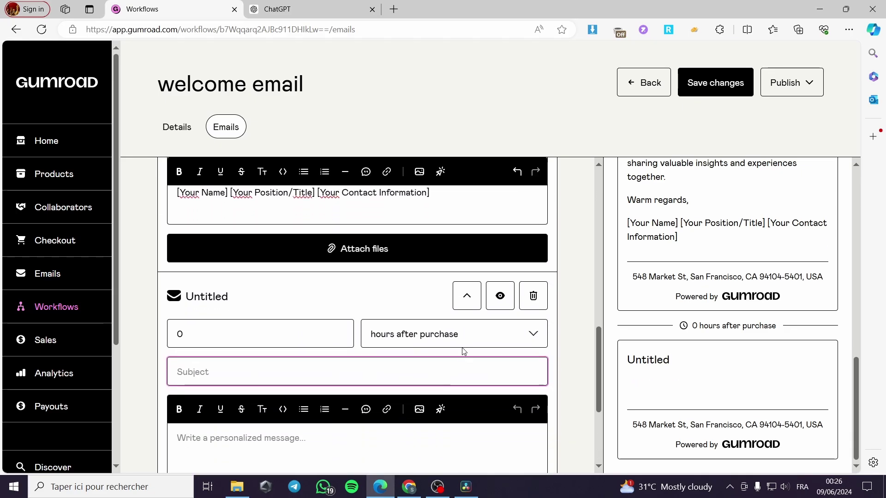
pyautogui.click(534, 296)
pyautogui.click(556, 283)
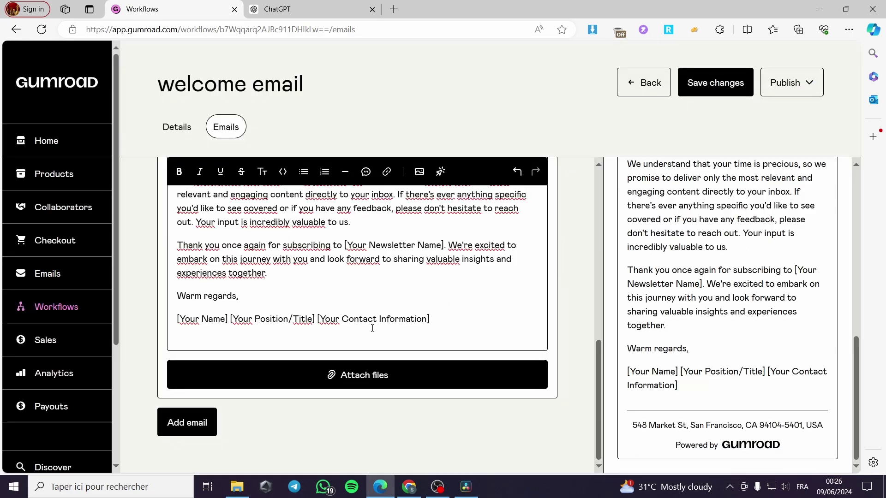
pyautogui.scroll(5, 723, 355)
pyautogui.scroll(2, 722, 355)
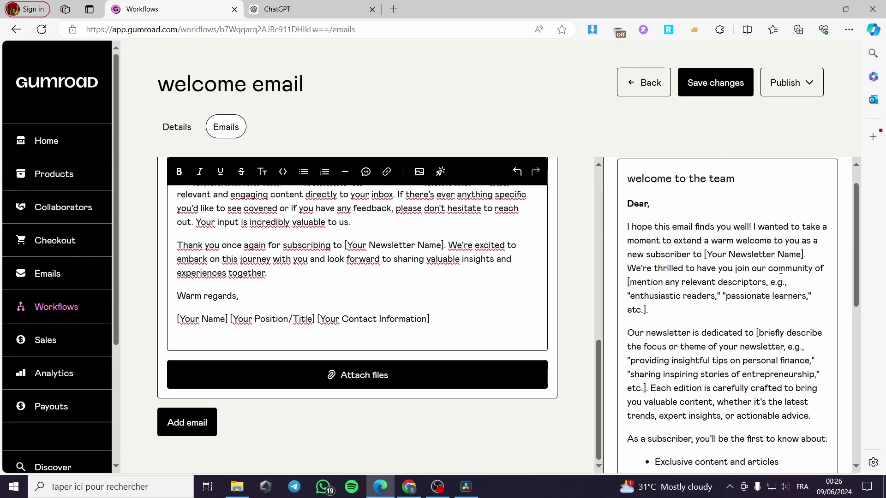
pyautogui.scroll(-4, 737, 249)
pyautogui.scroll(4, 737, 249)
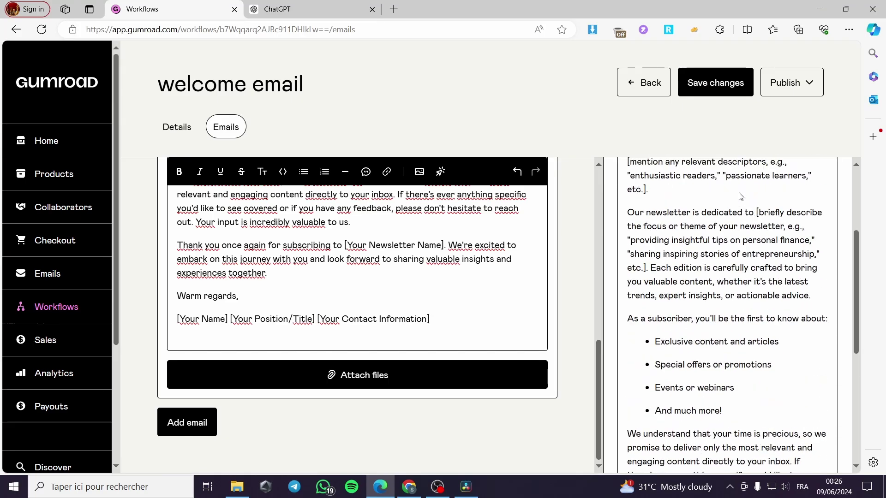
# - Save and publish the welcome email workflow now, then return to the Workflows list
pyautogui.click(729, 84)
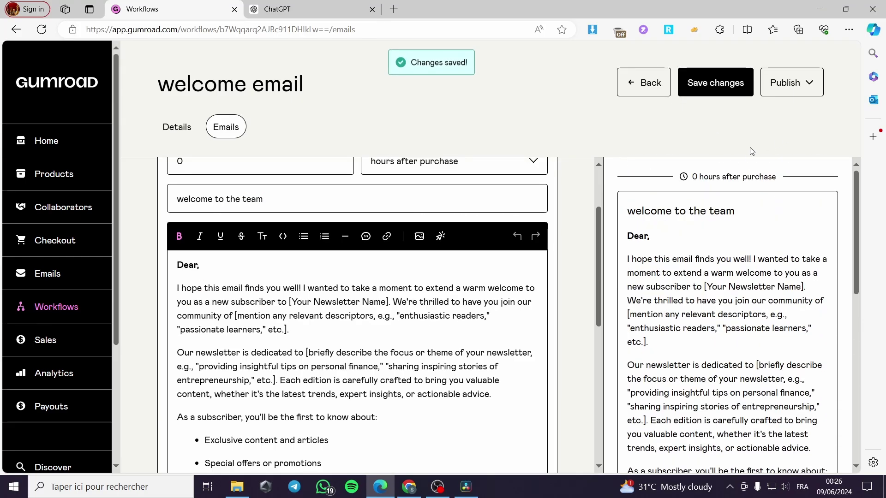
pyautogui.click(790, 83)
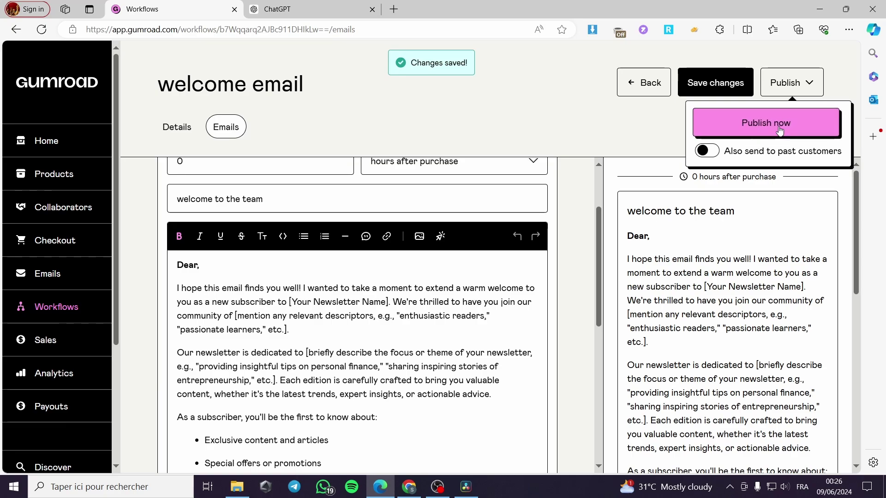
pyautogui.click(759, 124)
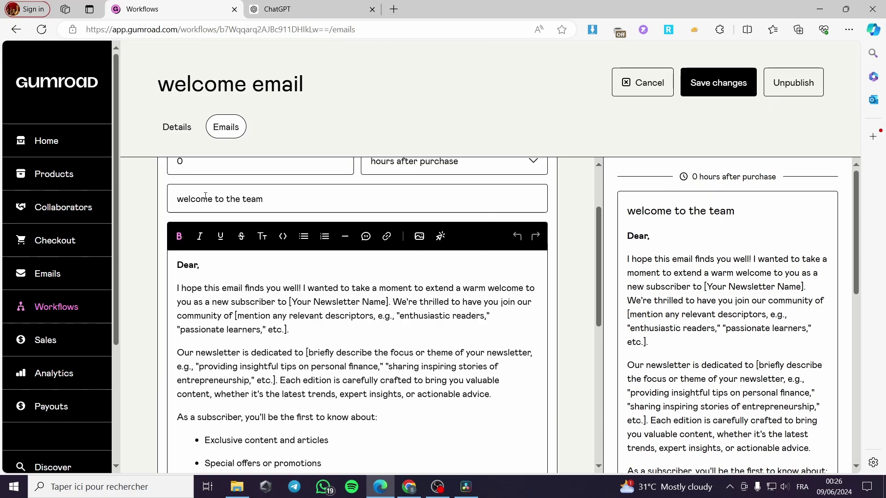
pyautogui.click(66, 308)
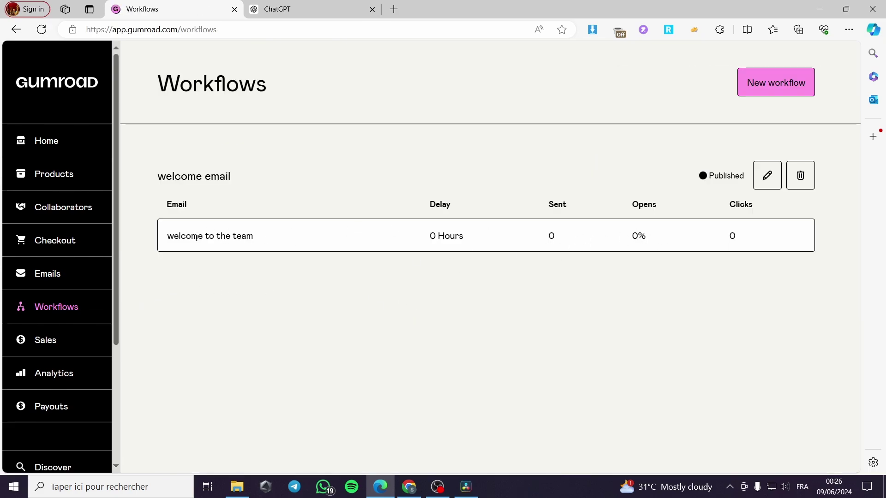
# - Create a $0 digital product named 'Newsletter' and continue to its Customize page
pyautogui.click(52, 182)
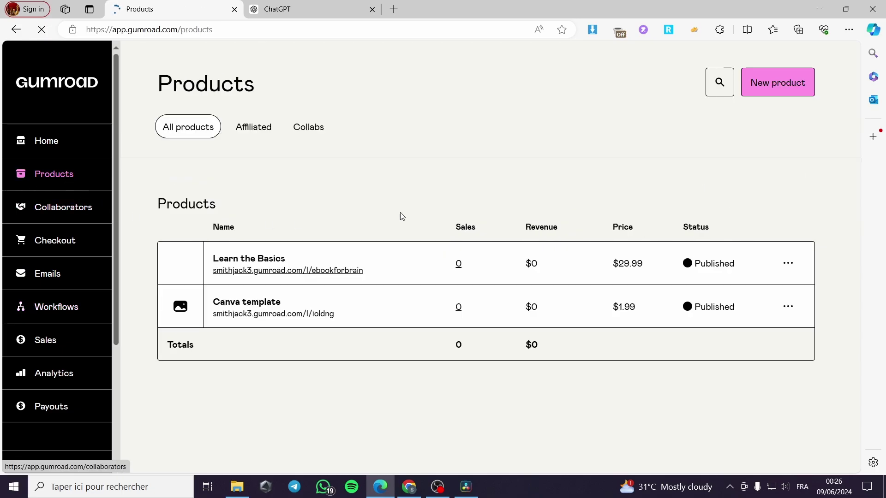
pyautogui.click(785, 95)
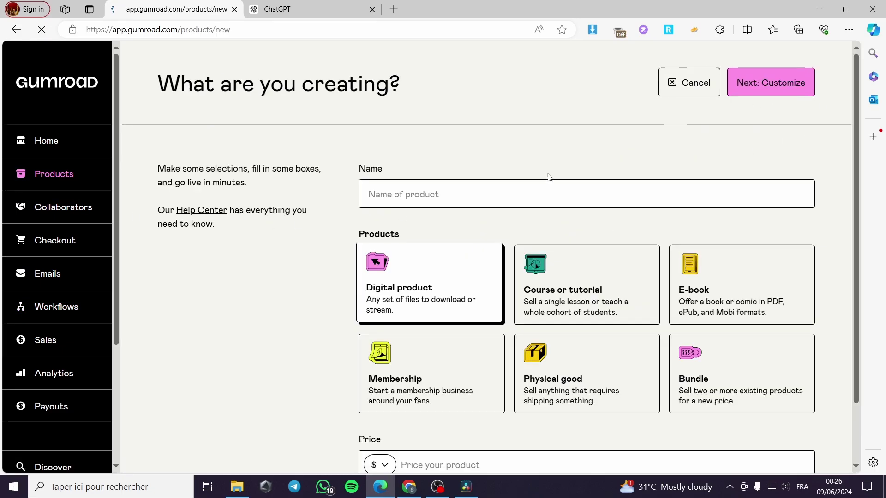
pyautogui.scroll(-1, 191, 239)
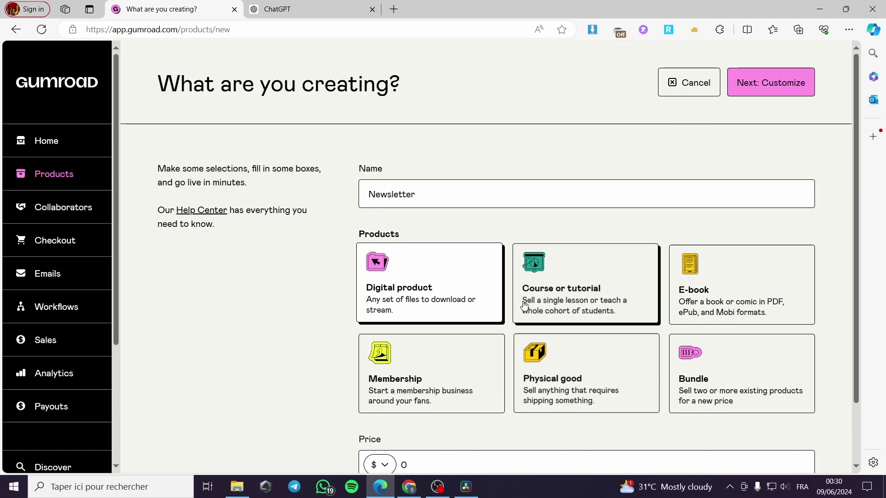
pyautogui.scroll(-2, 680, 291)
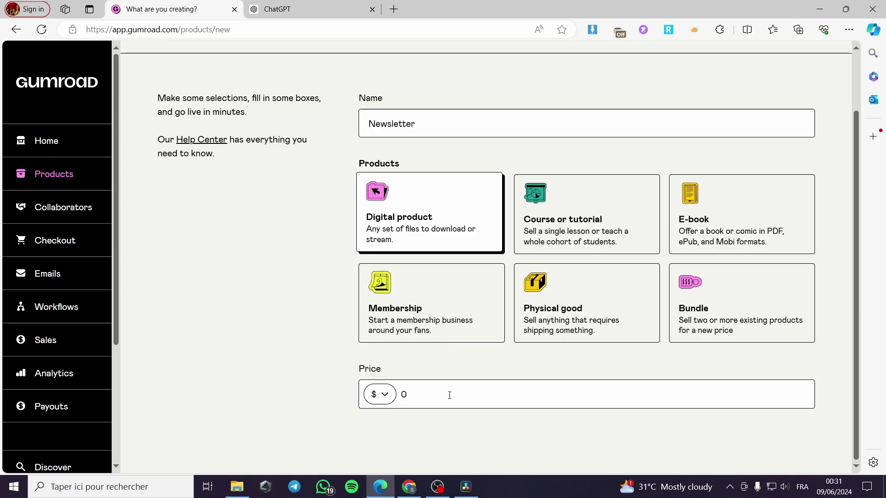
pyautogui.scroll(2, 450, 395)
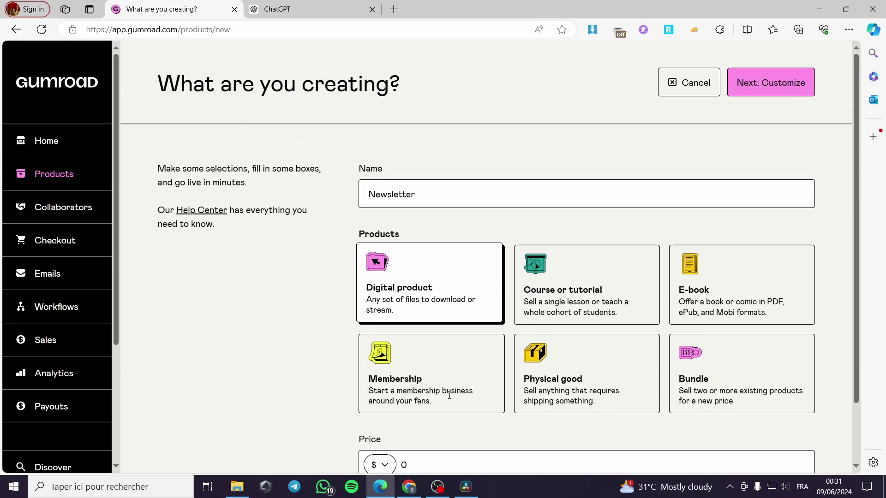
pyautogui.click(769, 85)
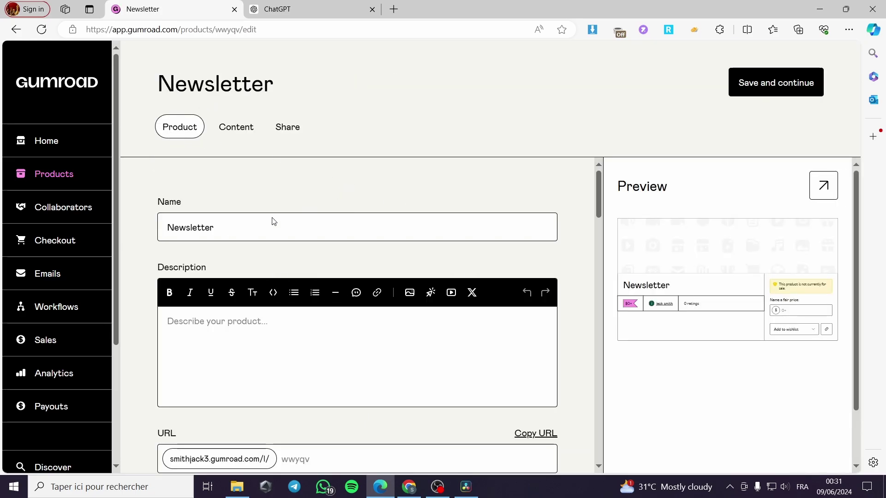
# - Write a description saying the Newsletter keeps readers up to date with our services and products
pyautogui.scroll(-3, 178, 222)
pyautogui.scroll(3, 195, 210)
pyautogui.scroll(-1, 240, 309)
pyautogui.click(237, 275)
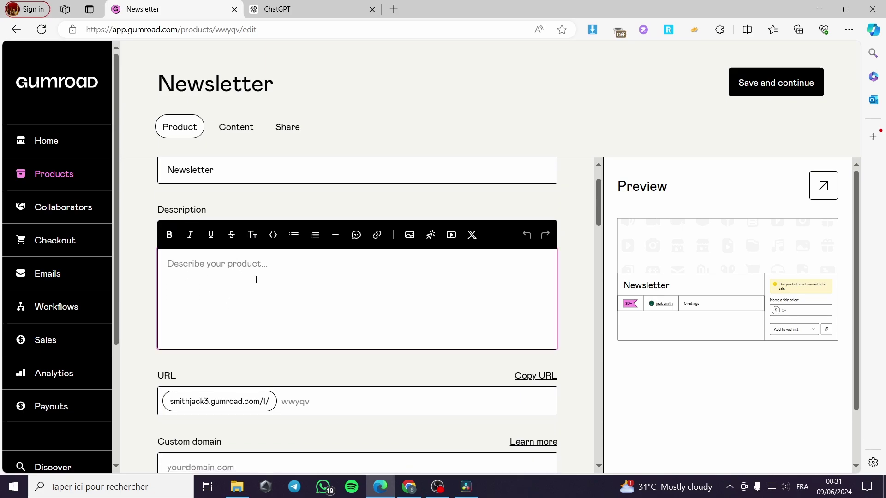
pyautogui.write('Newsletter that will allow')
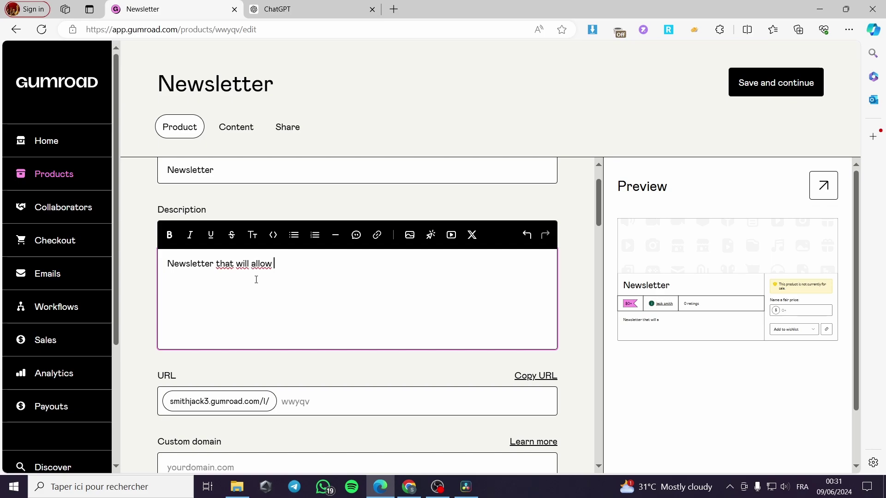
pyautogui.write('you to be up to date with out')
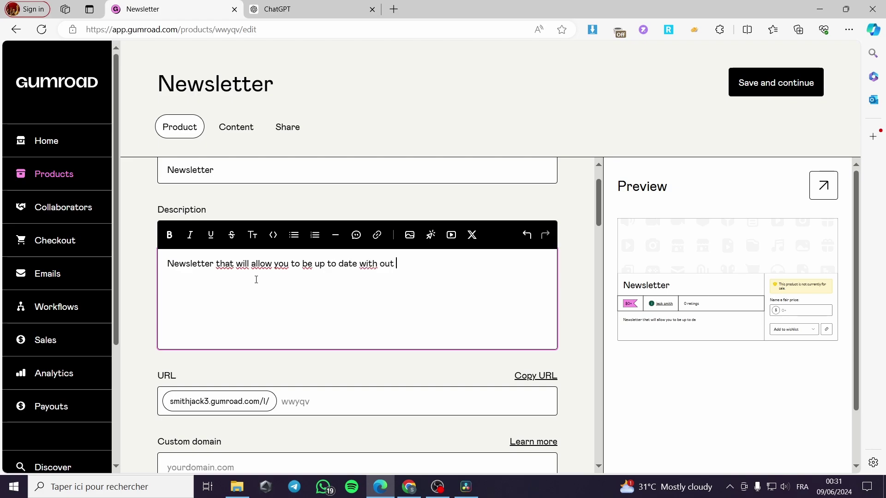
pyautogui.press('BackSpace')
pyautogui.press('BackSpace')
pyautogui.write('r servi')
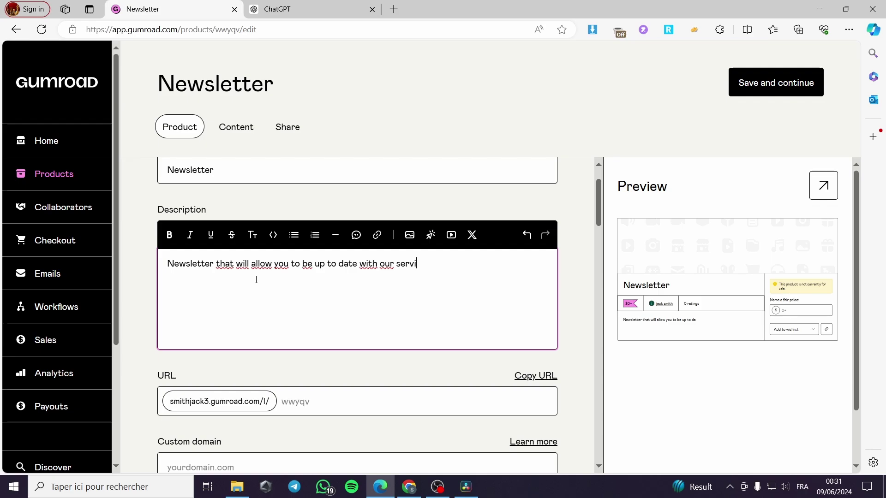
pyautogui.write('ces and produc')
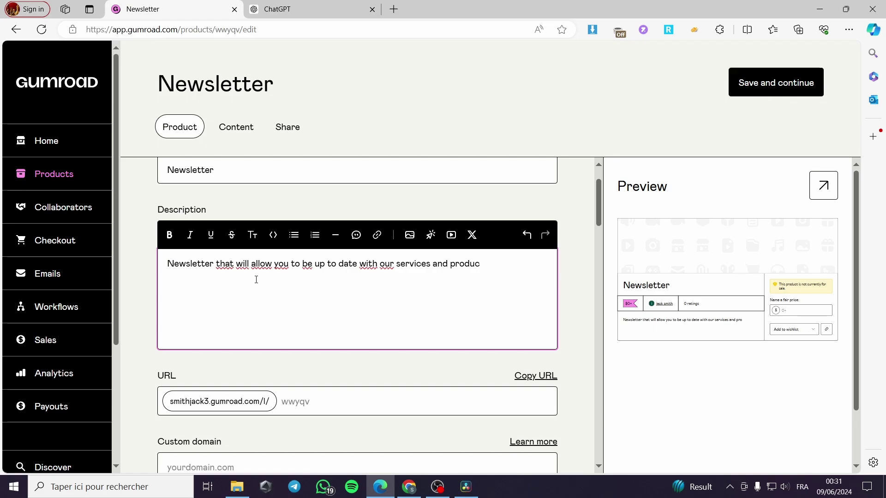
pyautogui.write('v.')
pyautogui.scroll(-1, 239, 274)
# - Set the product URL ending to 'freenewsltr'
pyautogui.click(332, 349)
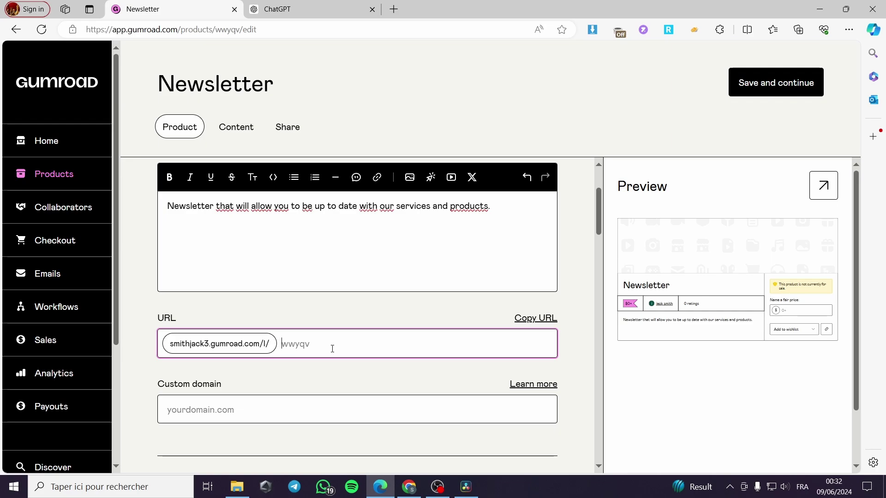
pyautogui.write('Fre')
pyautogui.press('BackSpace')
pyautogui.press('BackSpace')
pyautogui.press('BackSpace')
pyautogui.write('g')
pyautogui.write('ree')
pyautogui.write('n')
pyautogui.write('ewsltr')
pyautogui.scroll(-1, 272, 397)
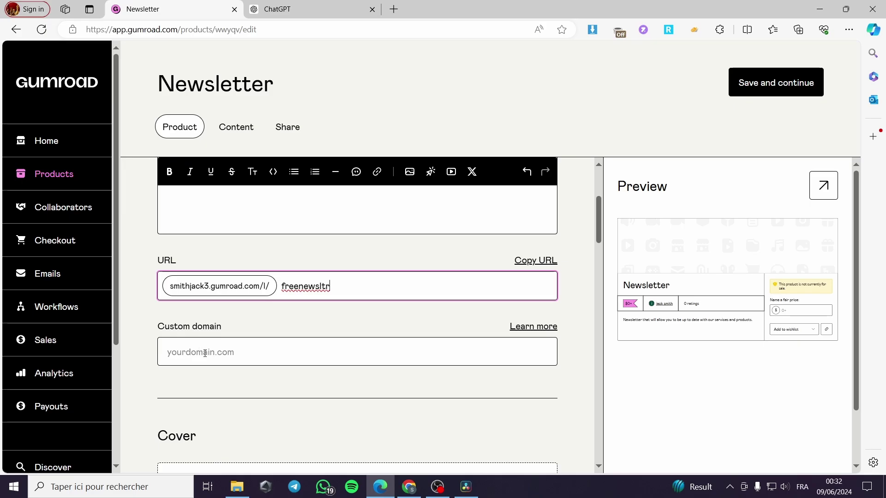
pyautogui.scroll(-3, 239, 354)
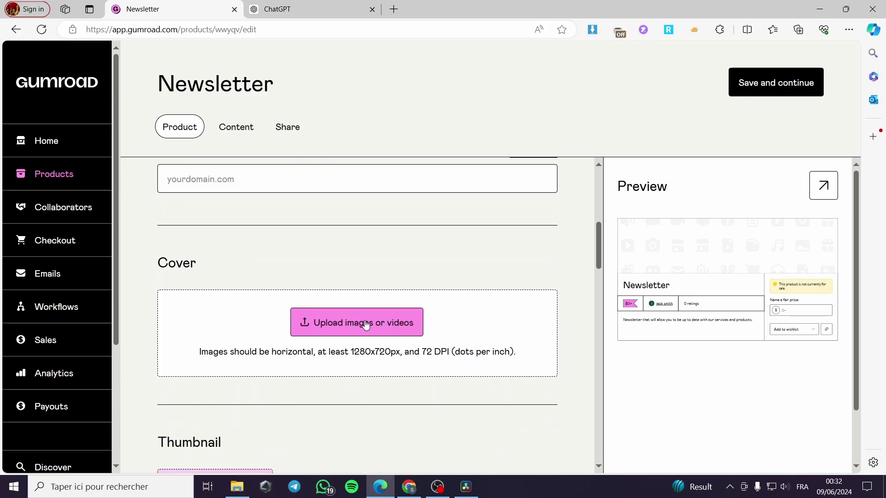
# - Upload an Untitled design image as the product cover, showing 'learn The basics vol.1'
pyautogui.click(415, 328)
pyautogui.click(306, 335)
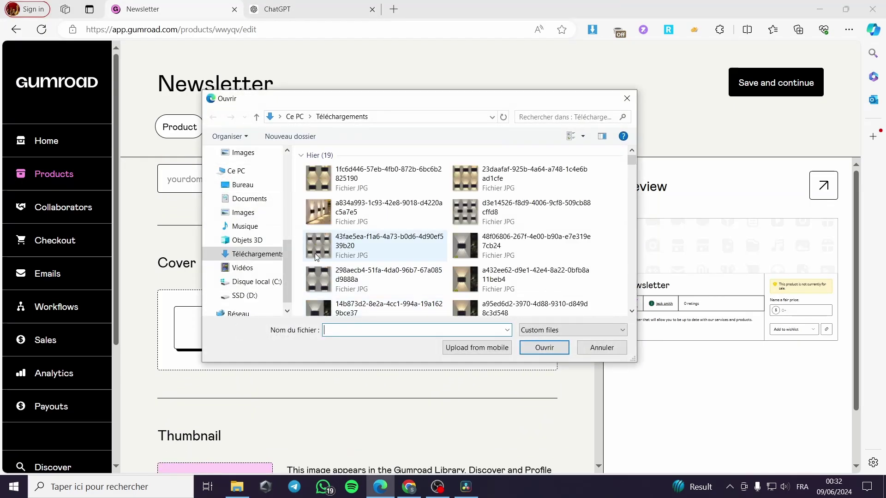
pyautogui.scroll(-5, 445, 252)
pyautogui.scroll(-3, 451, 251)
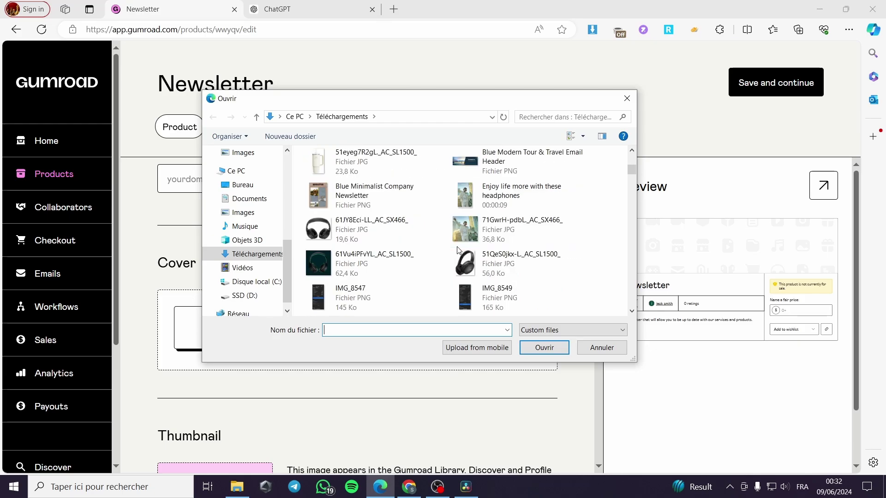
pyautogui.scroll(-6, 467, 253)
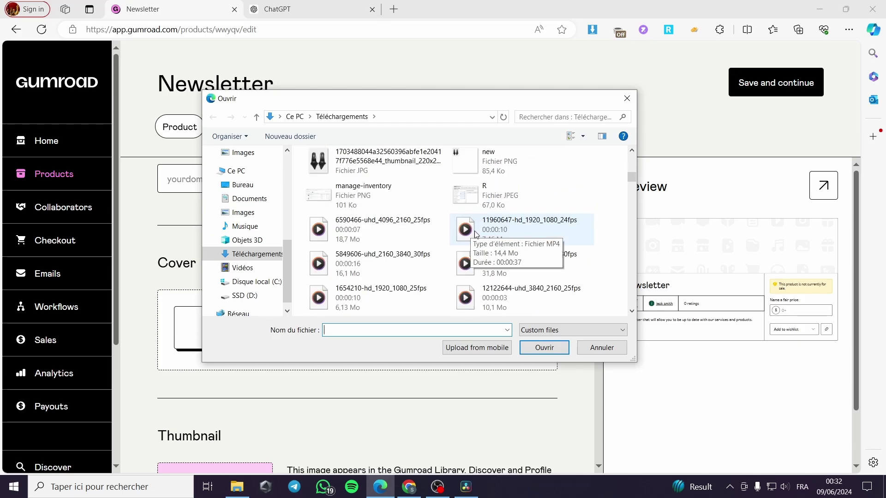
pyautogui.scroll(-8, 379, 233)
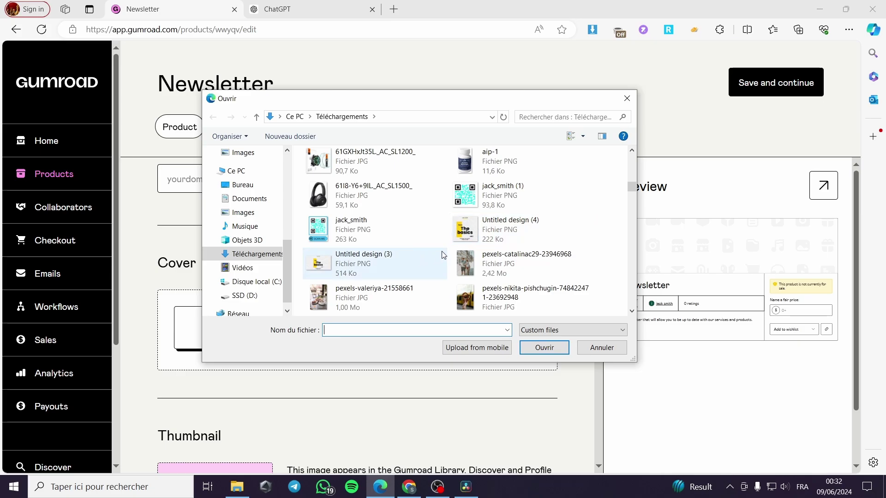
pyautogui.click(505, 234)
pyautogui.click(543, 348)
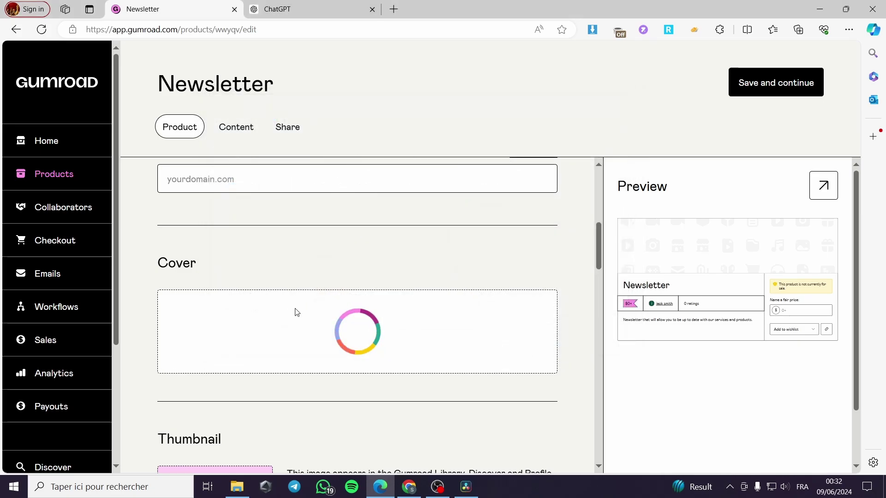
pyautogui.scroll(-3, 388, 315)
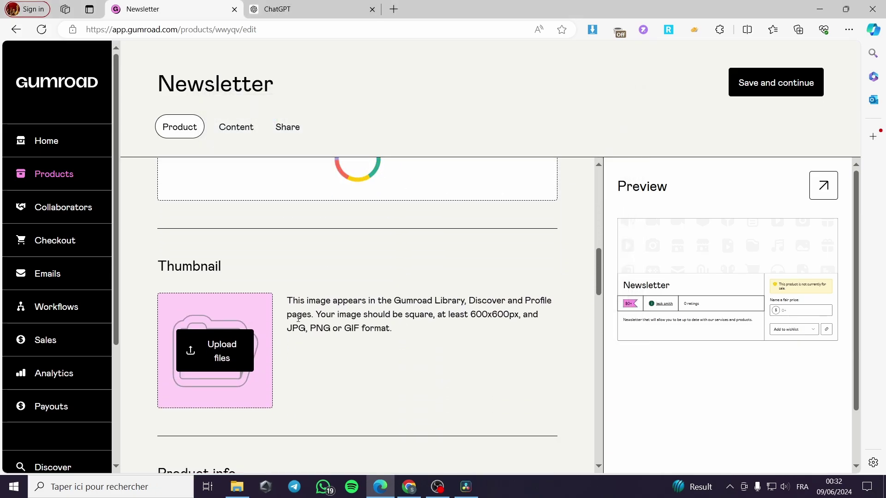
pyautogui.scroll(2, 287, 347)
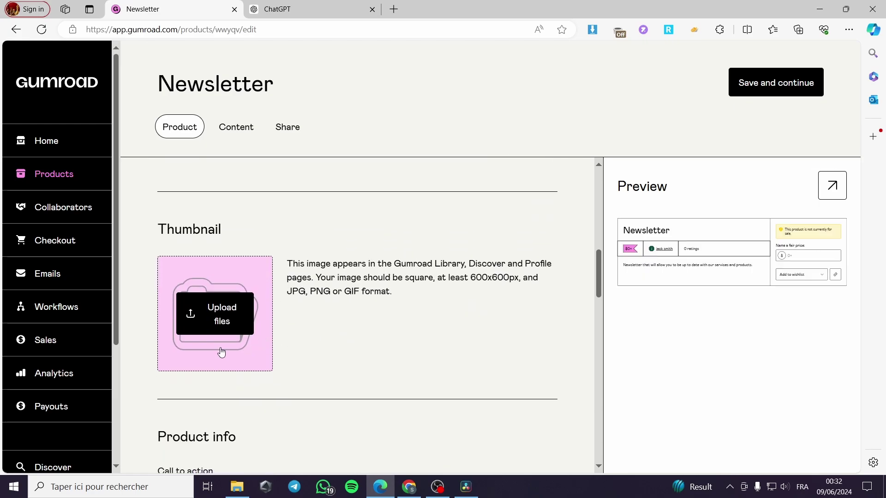
pyautogui.scroll(-5, 287, 283)
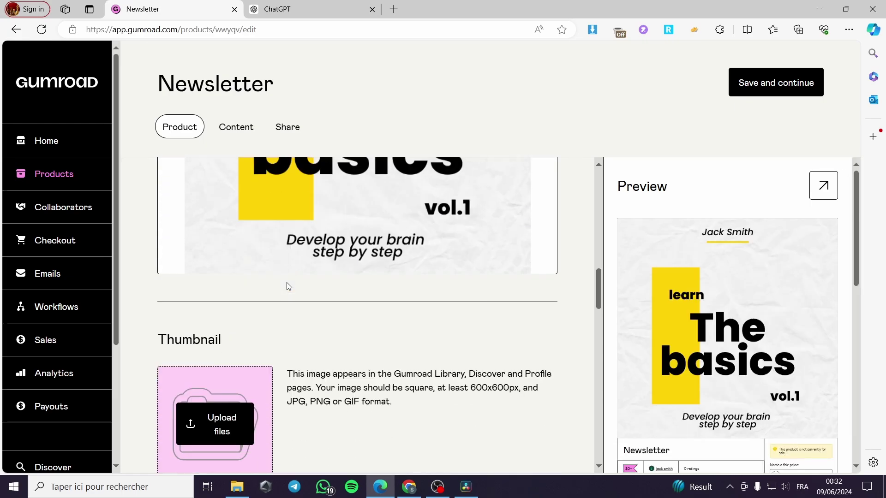
pyautogui.scroll(-3, 333, 355)
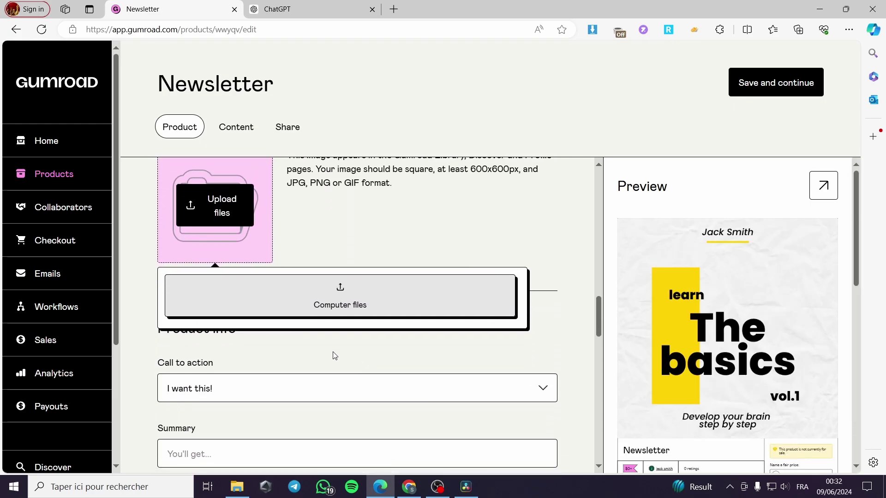
# - Upload 'Untitled design (4)' as the product thumbnail
pyautogui.click(348, 302)
pyautogui.scroll(-10, 436, 275)
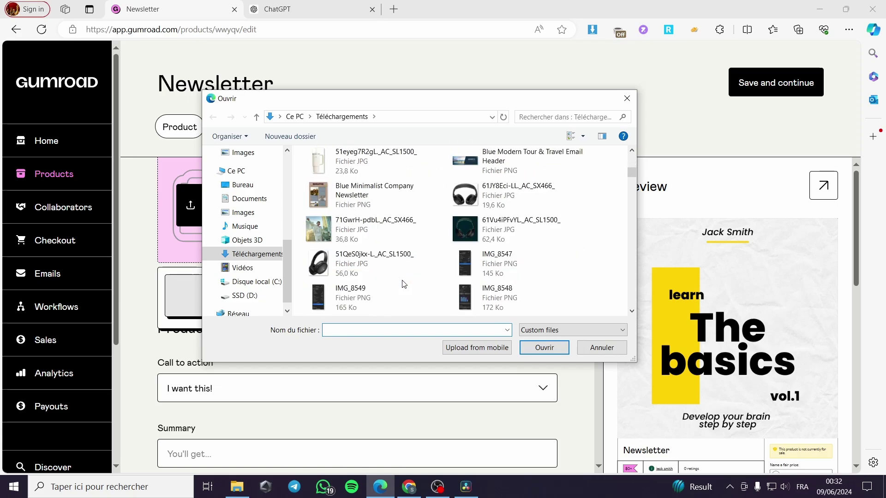
pyautogui.scroll(10, 436, 276)
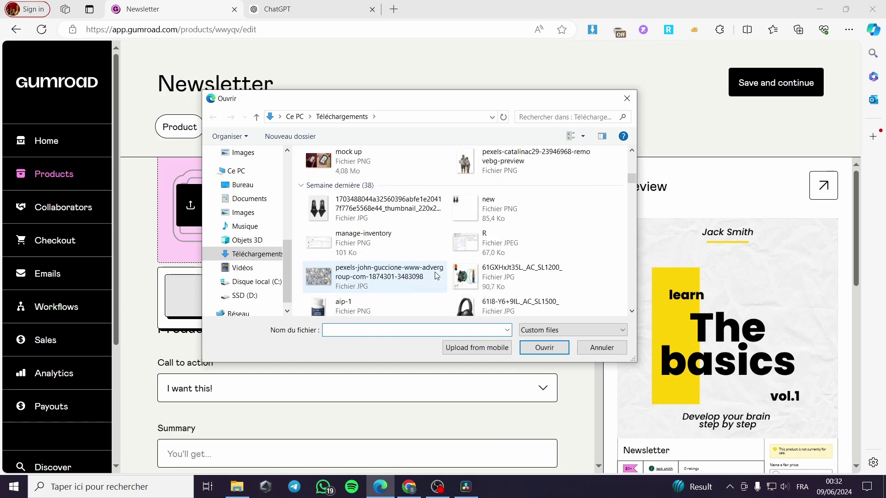
pyautogui.scroll(3, 436, 276)
pyautogui.scroll(-8, 437, 276)
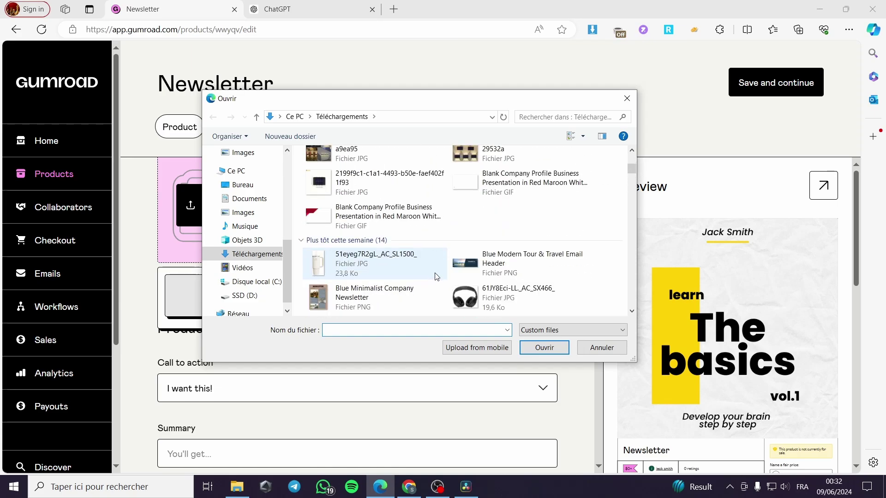
pyautogui.scroll(-5, 438, 277)
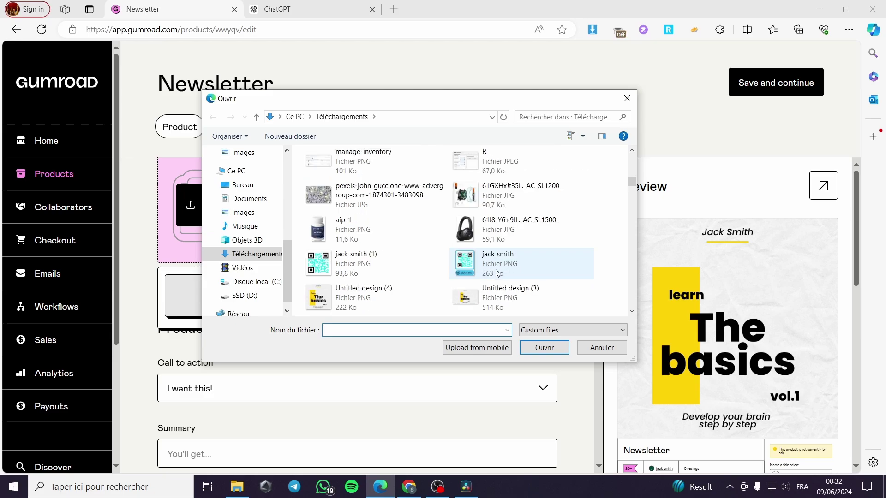
pyautogui.doubleClick(365, 196)
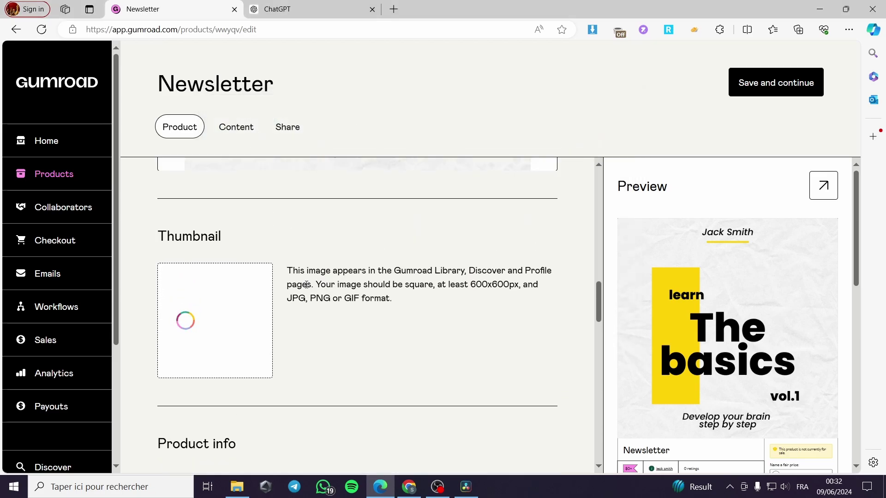
pyautogui.scroll(-3, 321, 291)
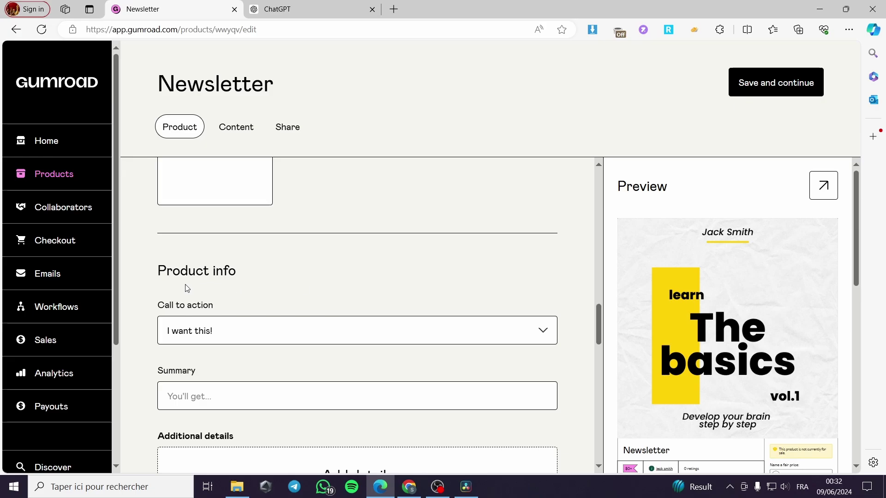
# - Keep 'I want this!' as the call to action
pyautogui.scroll(-2, 259, 287)
pyautogui.click(243, 214)
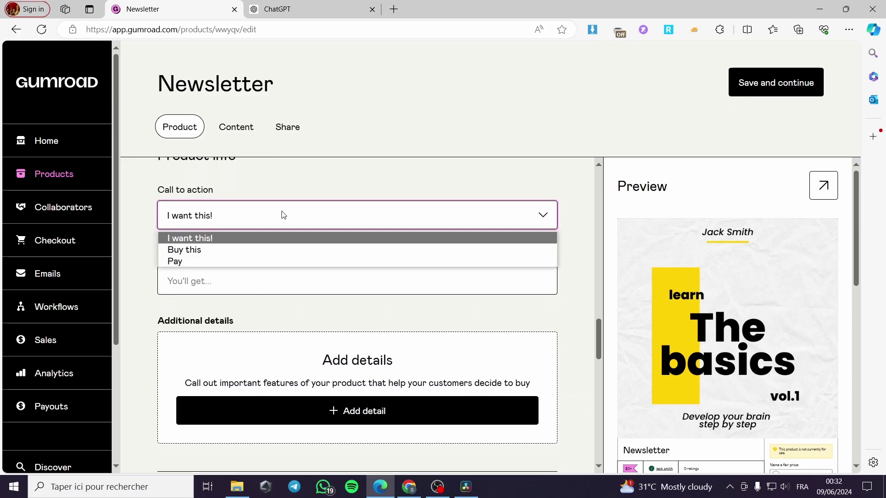
pyautogui.click(223, 239)
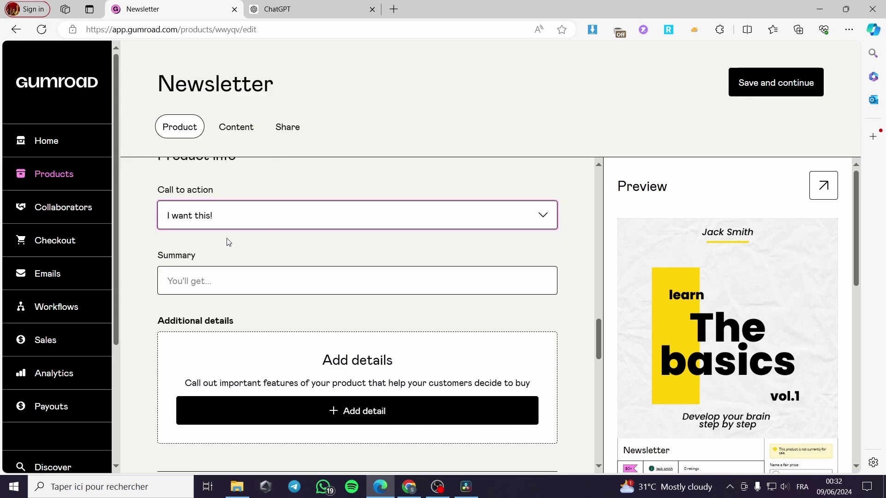
pyautogui.click(212, 227)
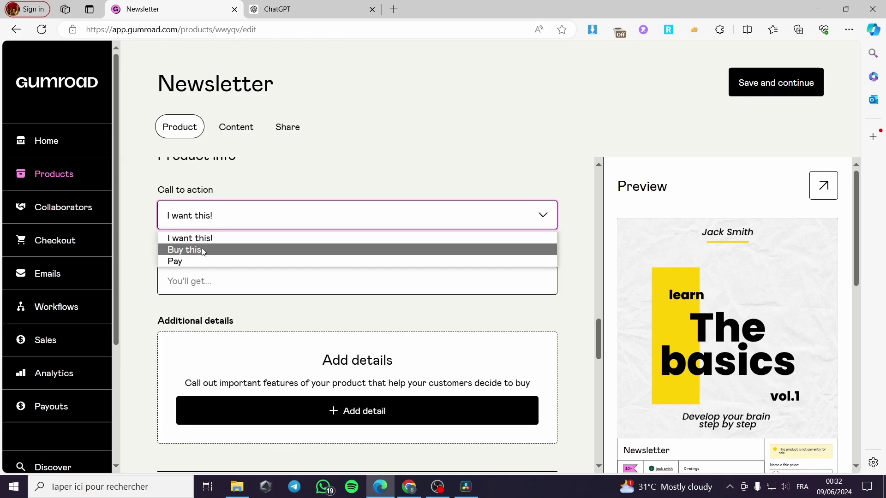
pyautogui.click(240, 238)
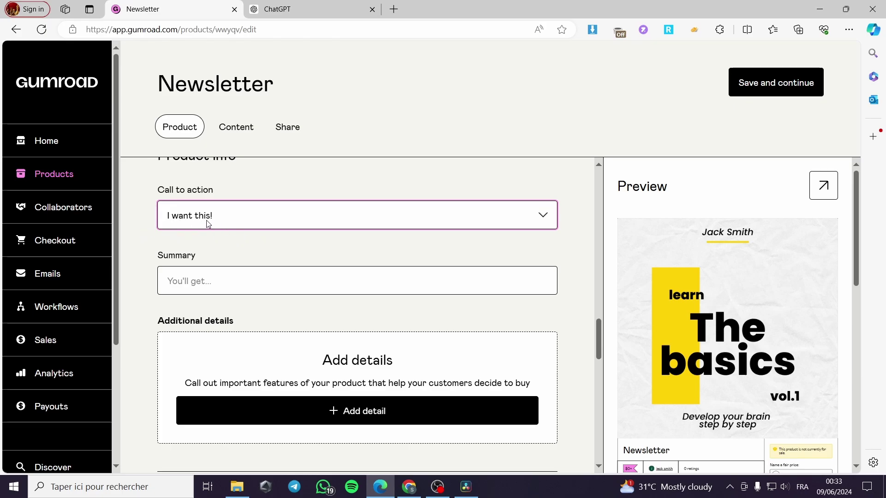
# - Set the product summary to 'you will get a free newsletter'
pyautogui.scroll(-1, 208, 230)
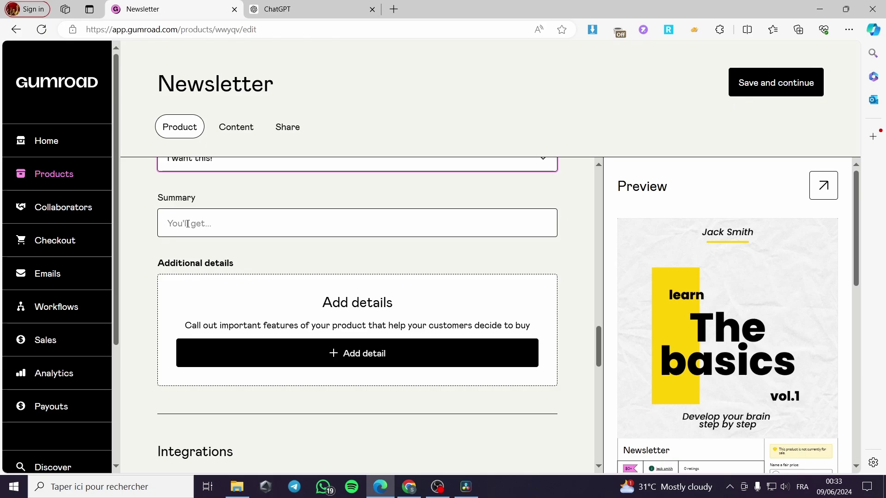
pyautogui.click(187, 224)
pyautogui.write('A')
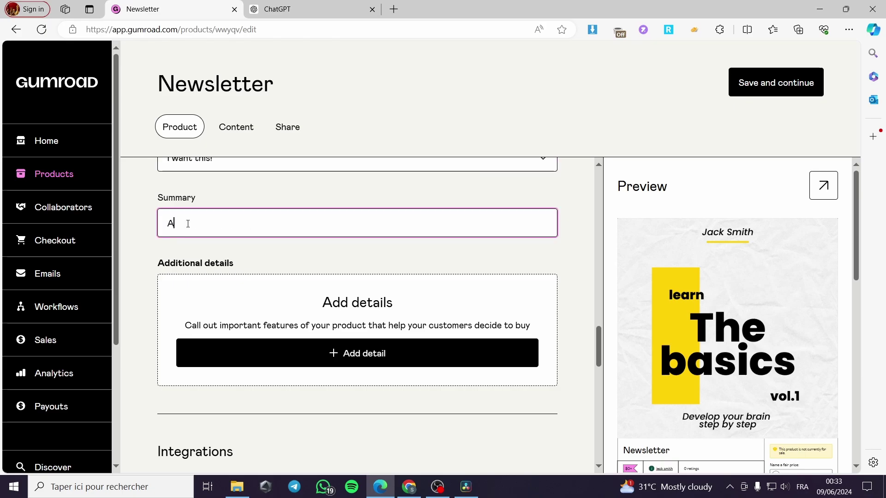
pyautogui.press('BackSpace')
pyautogui.write('yo')
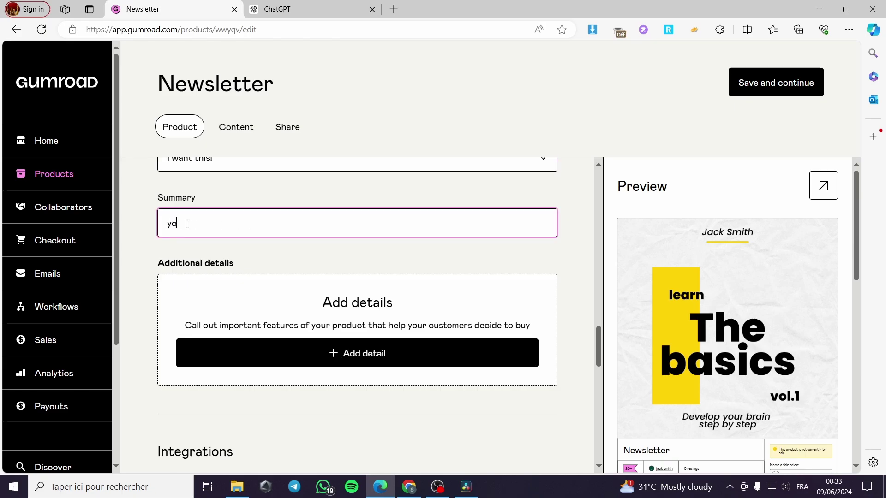
pyautogui.write('u will ge')
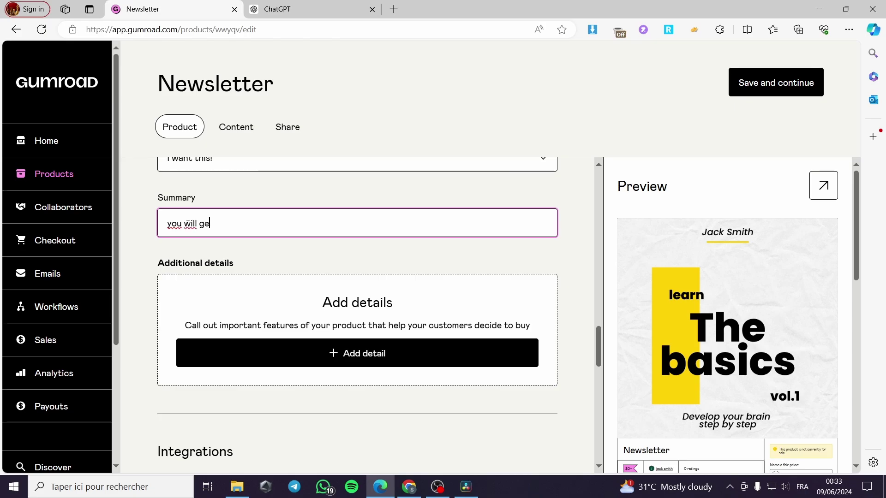
pyautogui.write('t a free news')
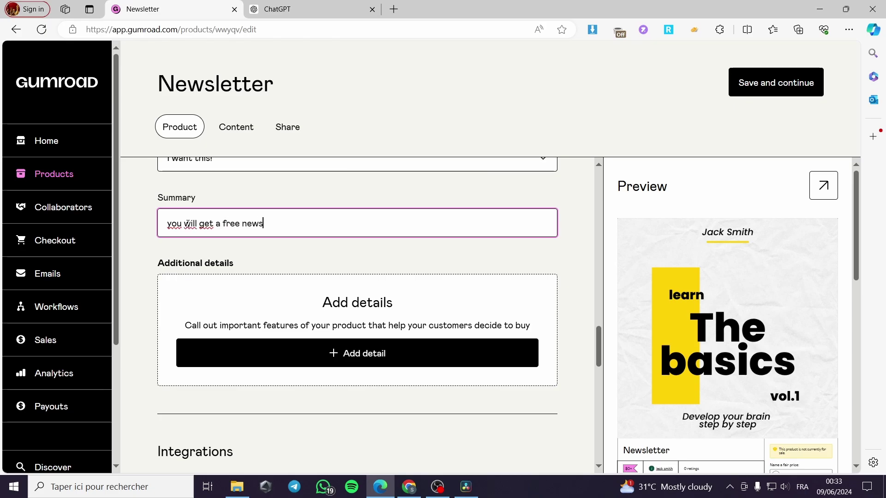
pyautogui.write('letter')
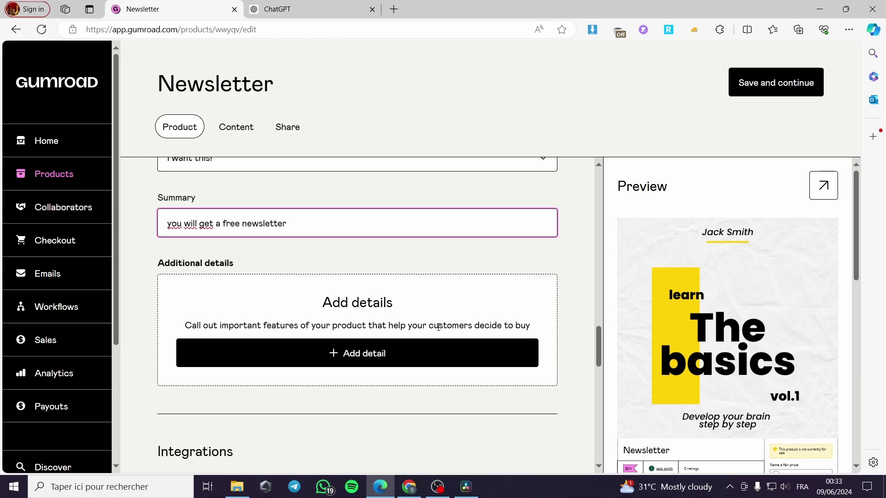
pyautogui.click(302, 354)
pyautogui.scroll(-3, 323, 366)
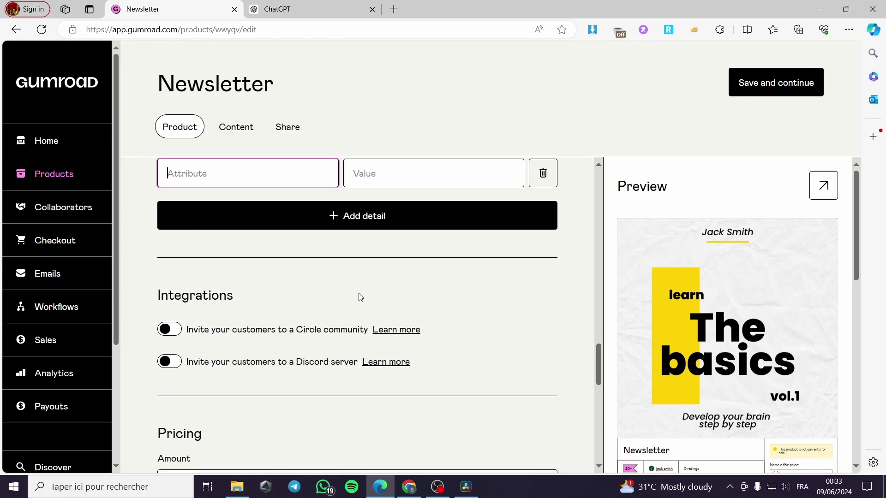
pyautogui.scroll(3, 261, 289)
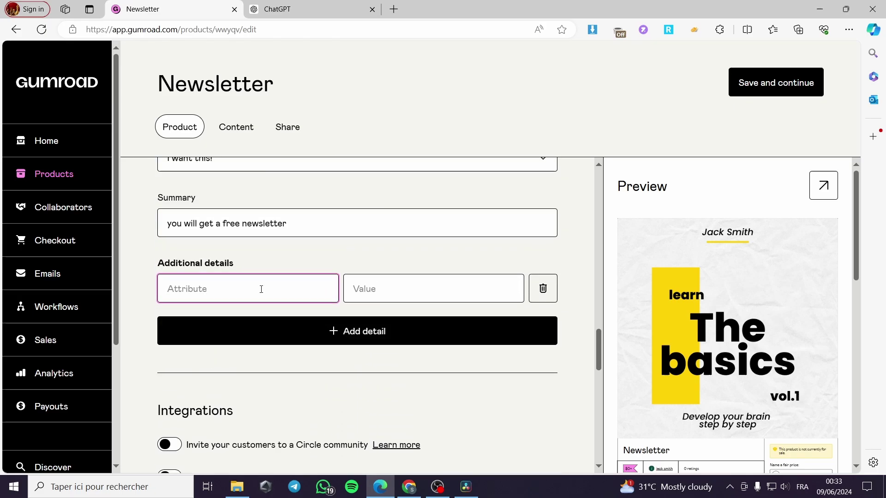
pyautogui.click(547, 292)
pyautogui.scroll(-3, 352, 356)
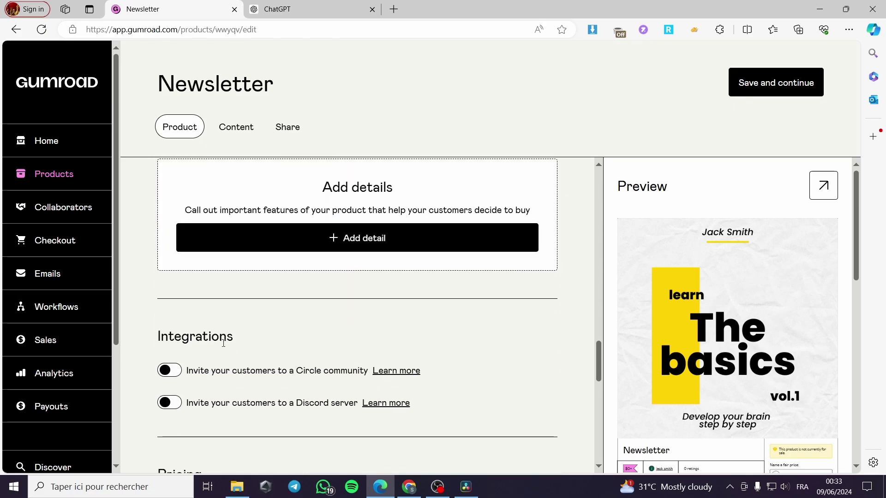
pyautogui.scroll(-1, 210, 343)
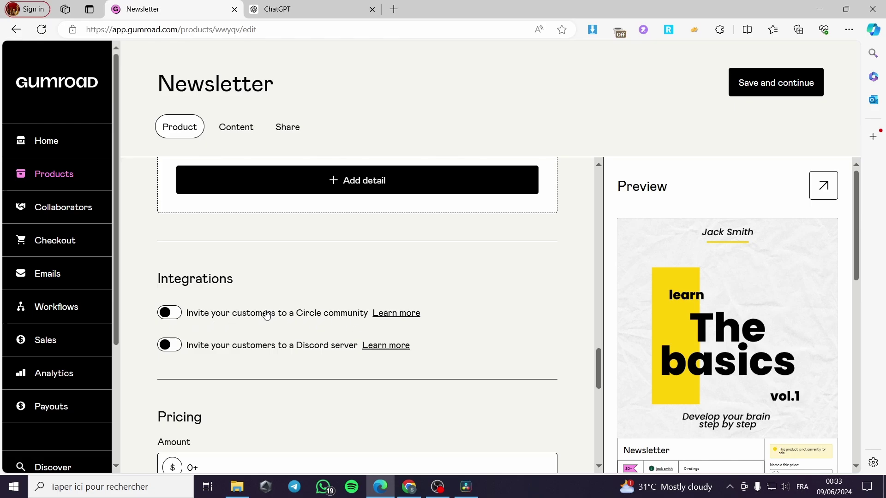
pyautogui.click(169, 313)
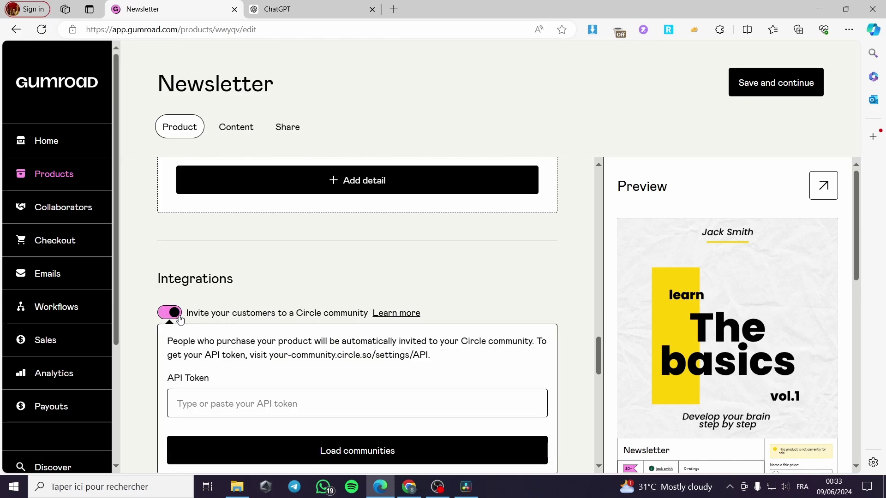
pyautogui.click(175, 313)
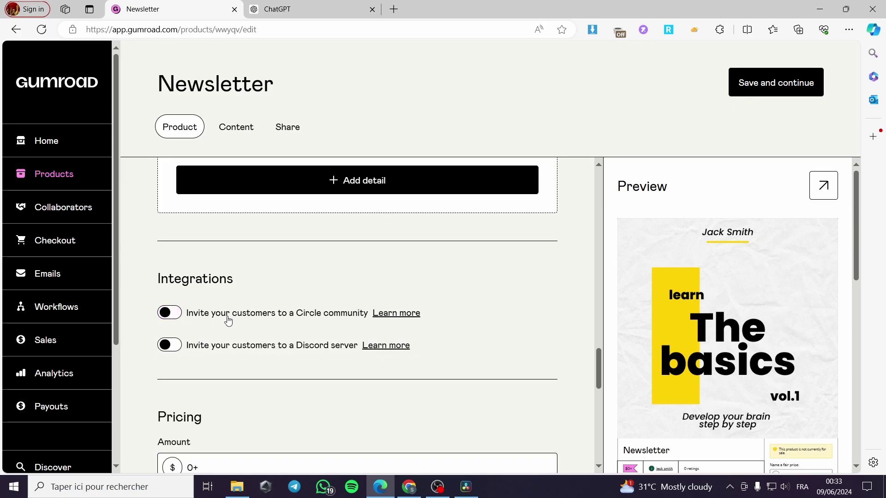
pyautogui.click(175, 346)
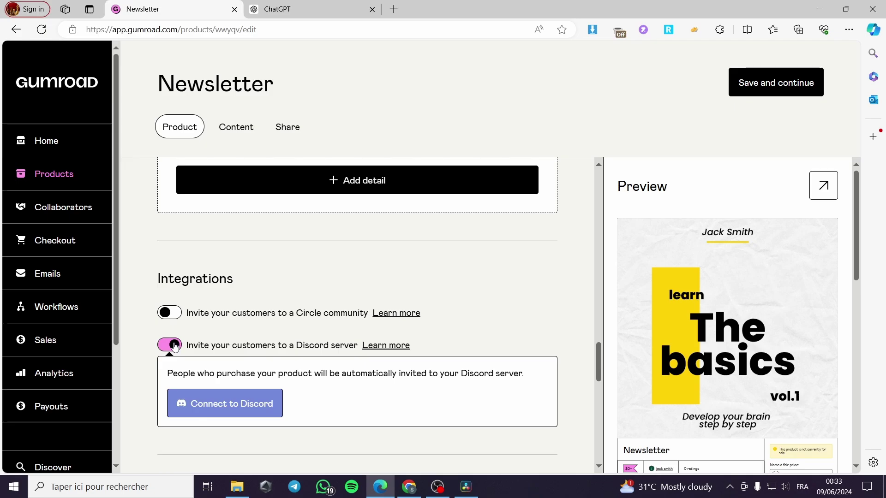
pyautogui.click(176, 346)
# - Turn on 'Publicly show the number of sales on your product page', leaving the e-publication option off
pyautogui.scroll(-1, 278, 361)
pyautogui.scroll(-3, 278, 362)
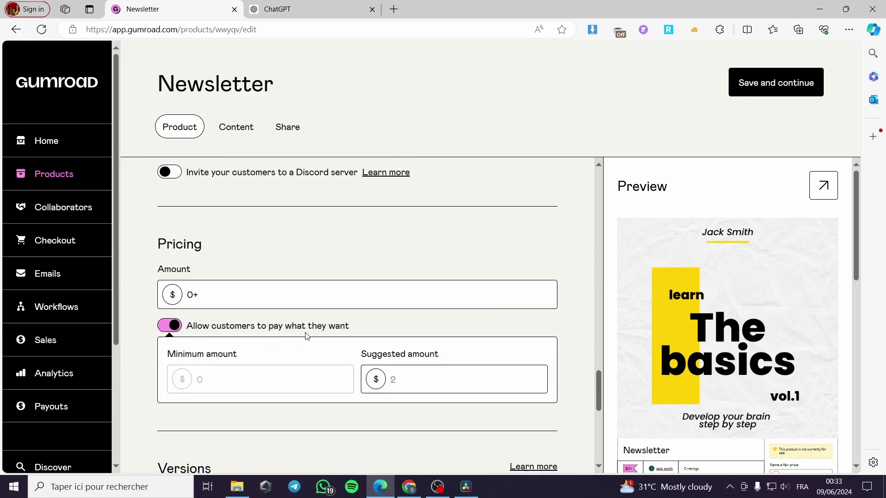
pyautogui.scroll(-2, 365, 332)
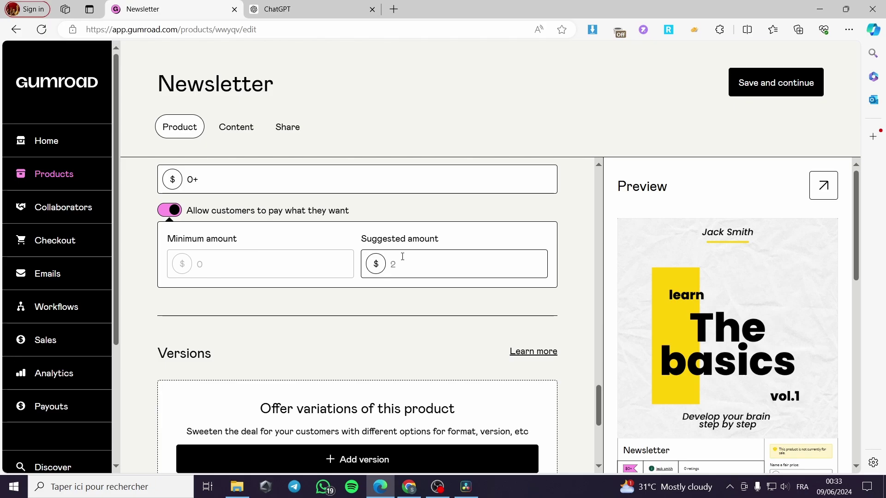
pyautogui.scroll(-1, 277, 277)
pyautogui.scroll(-3, 277, 277)
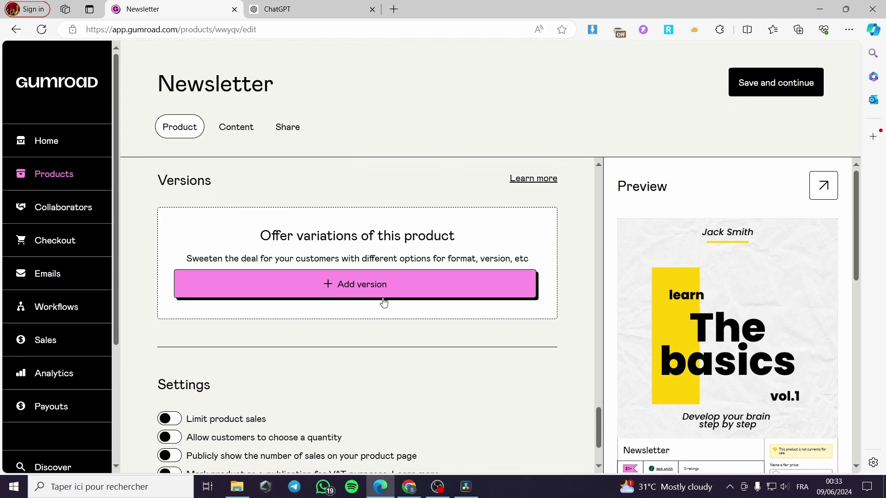
pyautogui.scroll(-2, 388, 314)
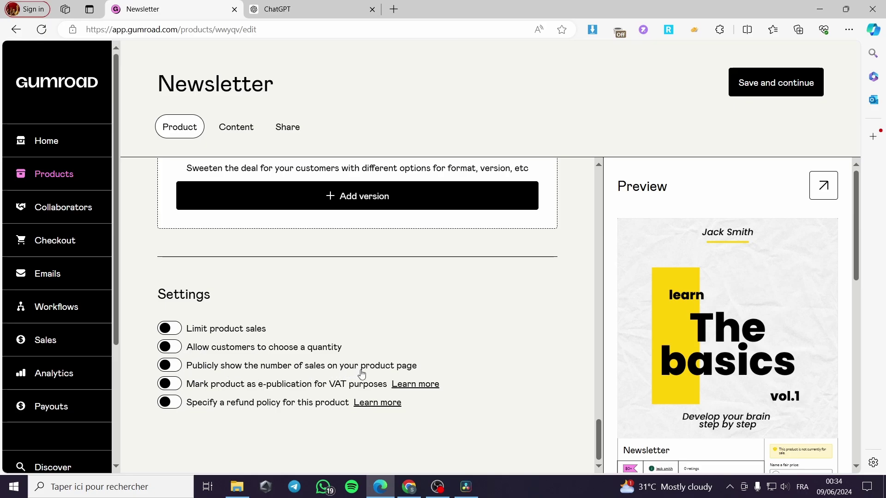
pyautogui.click(169, 367)
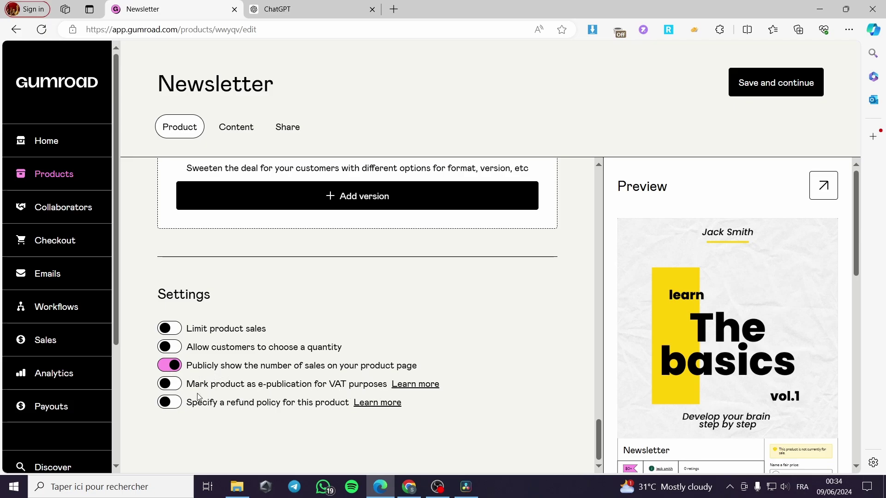
pyautogui.click(165, 387)
pyautogui.click(177, 388)
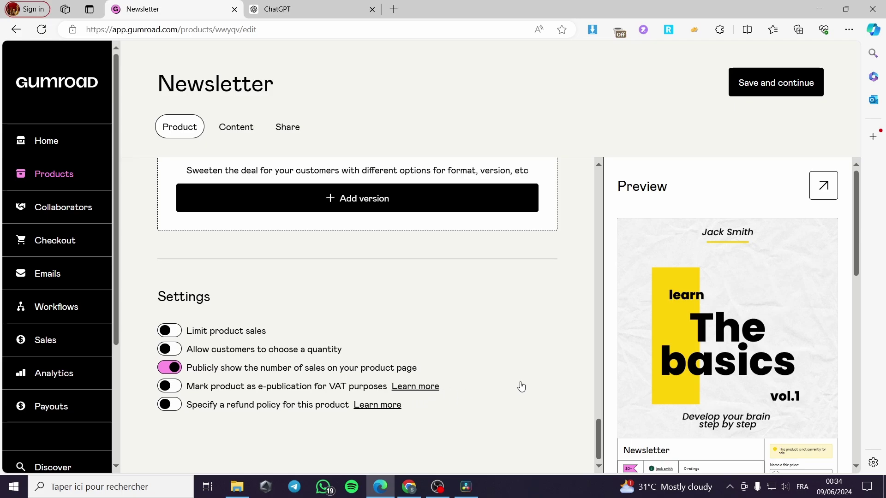
pyautogui.scroll(8, 530, 378)
pyautogui.scroll(8, 568, 312)
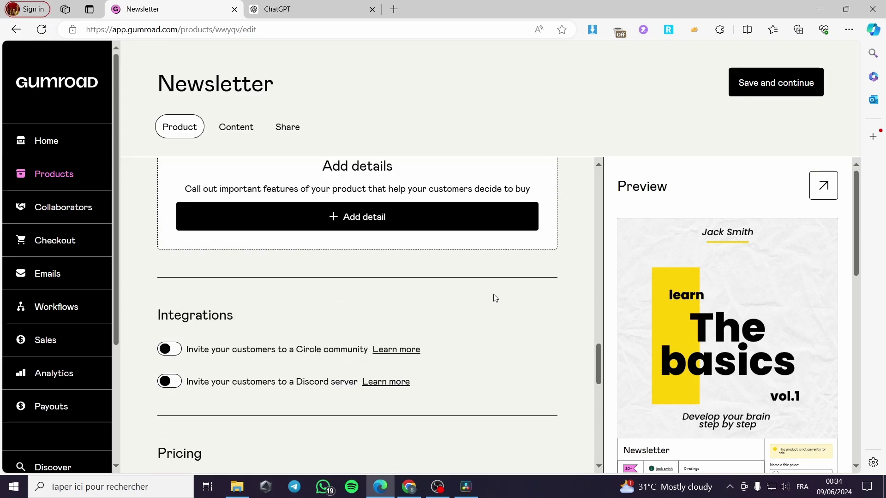
# - Save the Newsletter details to reach the Content editor, briefly checking the ChatGPT conversation
pyautogui.click(779, 86)
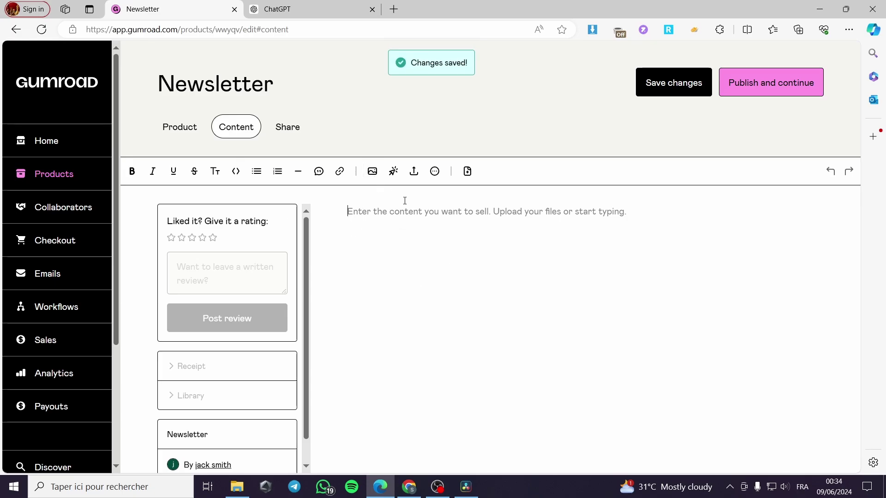
pyautogui.click(286, 9)
pyautogui.scroll(3, 293, 261)
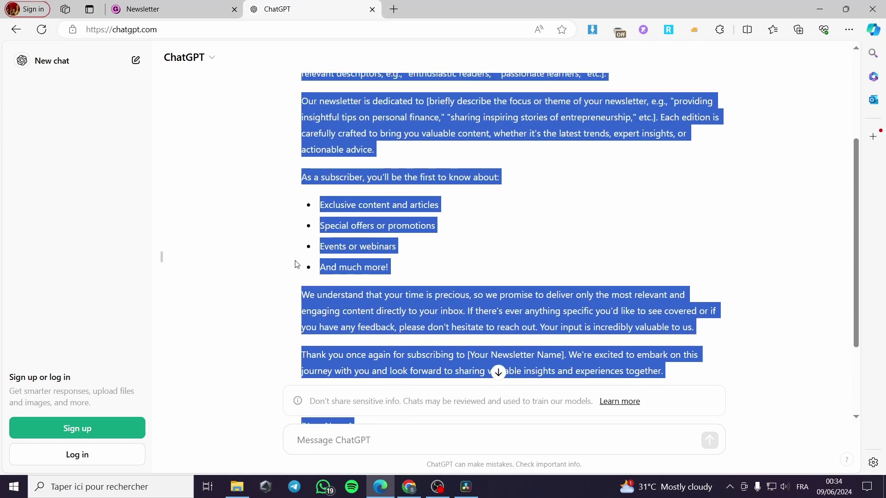
pyautogui.click(287, 269)
pyautogui.scroll(3, 328, 282)
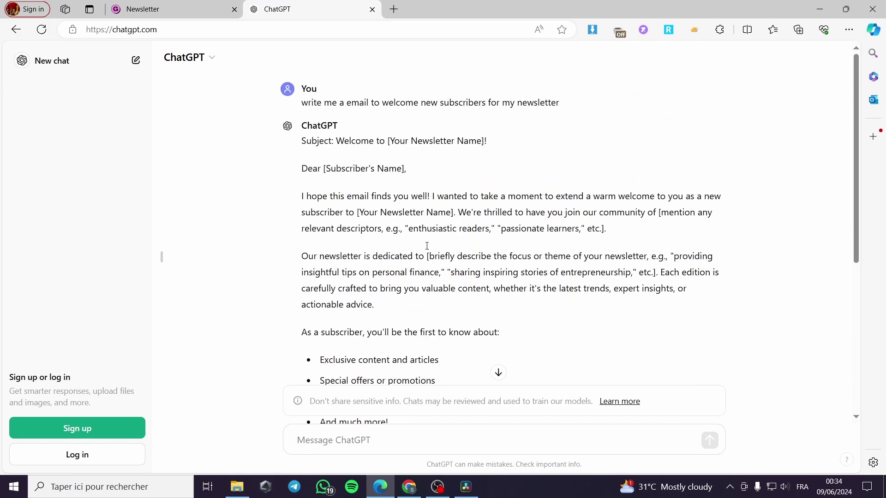
pyautogui.click(166, 9)
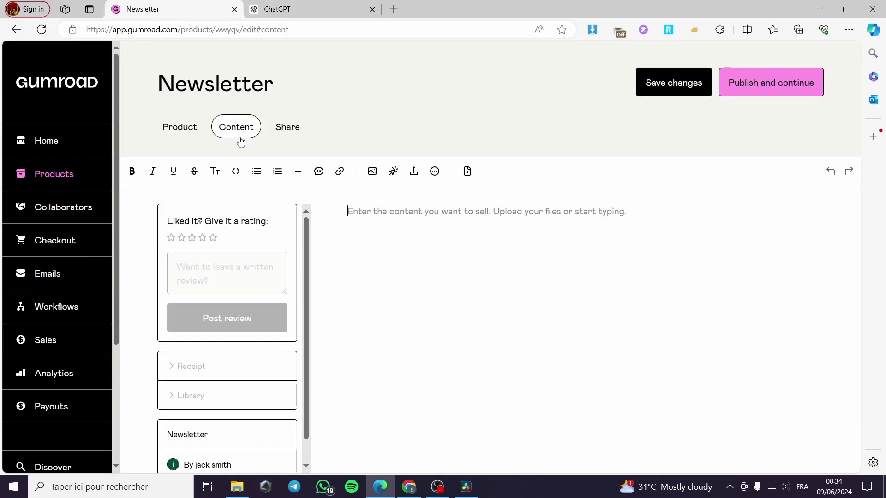
# - Insert the 'Blue Minimalist Company Newsletter' image from Téléchargements into the content area
pyautogui.click(381, 176)
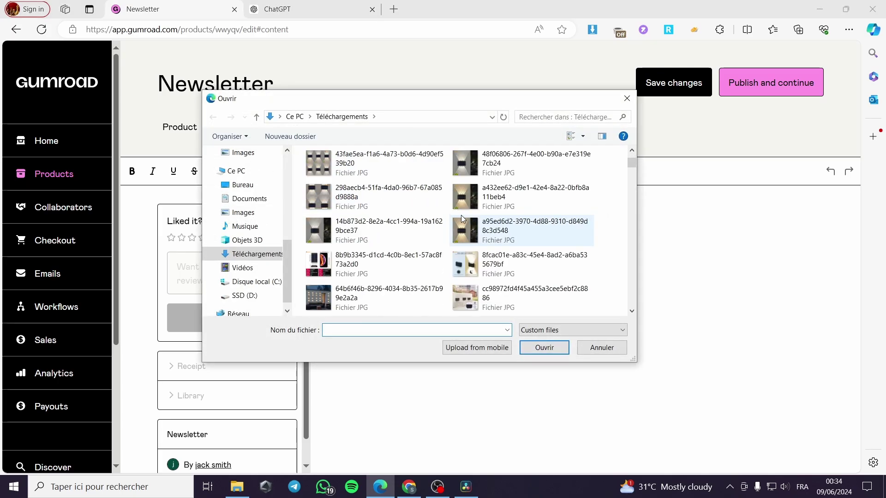
pyautogui.scroll(-3, 462, 217)
pyautogui.scroll(-2, 475, 240)
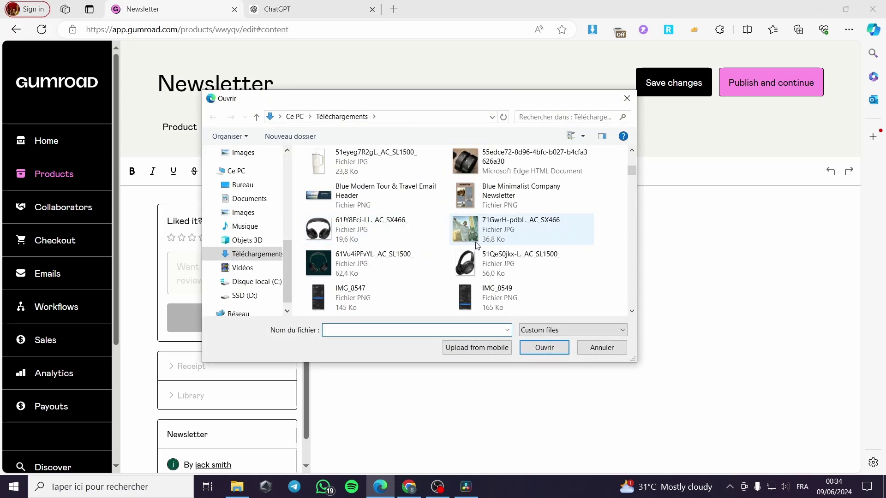
pyautogui.click(505, 202)
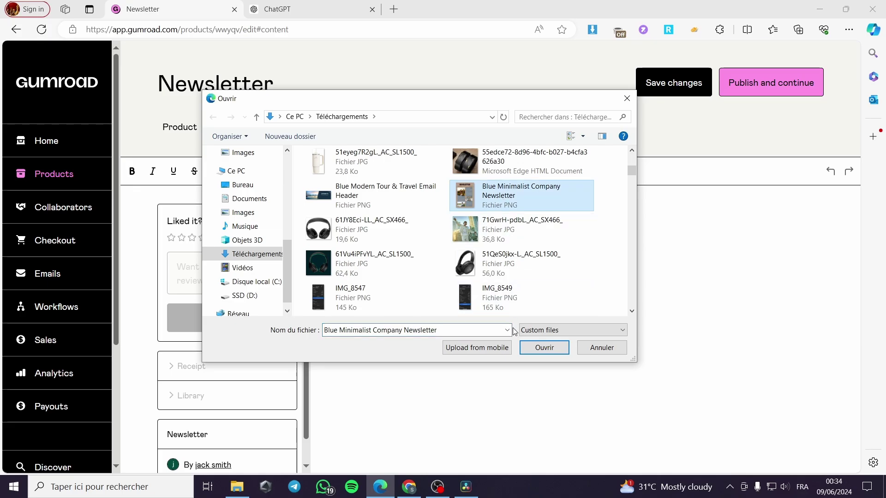
pyautogui.click(528, 350)
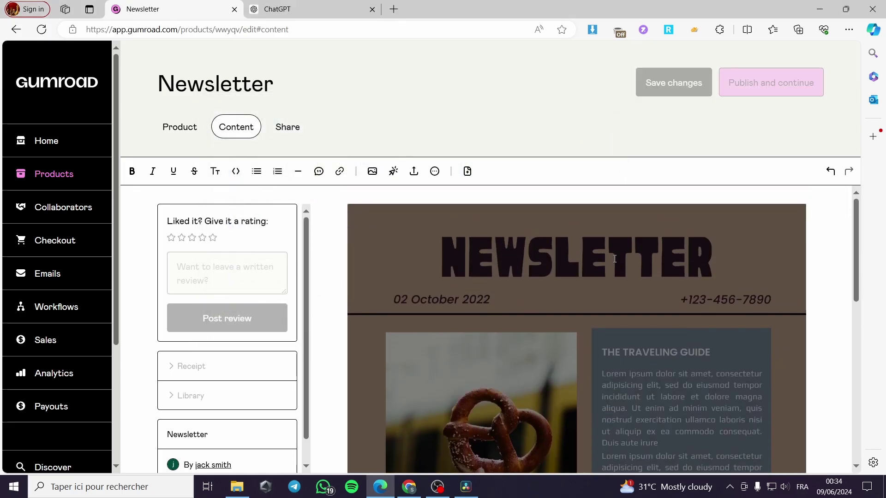
# - Scroll through the inserted newsletter image to review its sections
pyautogui.scroll(-10, 615, 259)
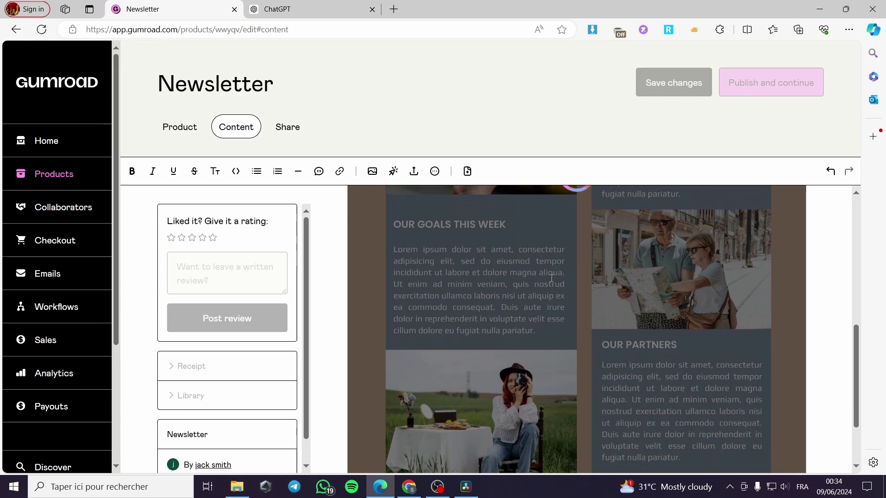
pyautogui.scroll(-2, 552, 278)
pyautogui.scroll(4, 522, 317)
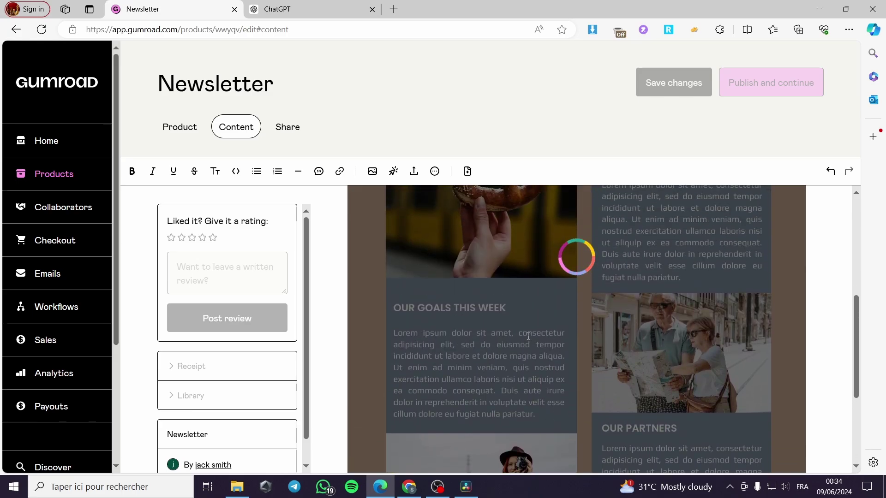
pyautogui.scroll(8, 637, 432)
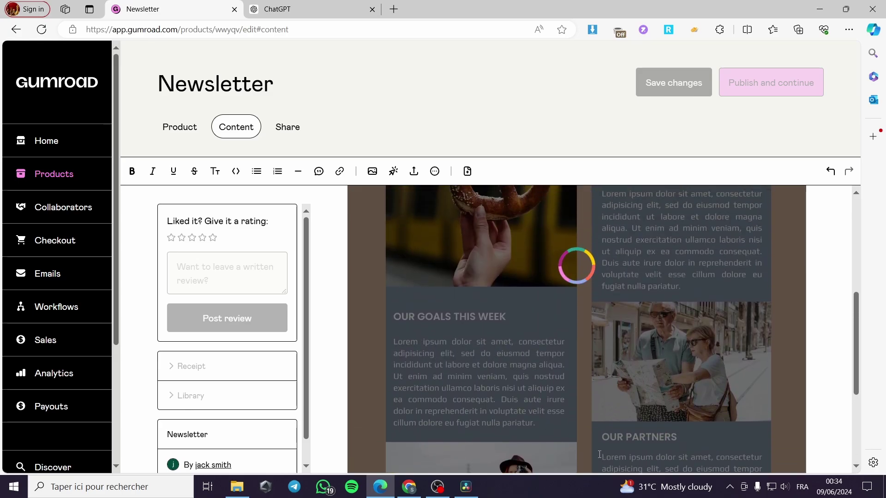
pyautogui.scroll(-3, 642, 337)
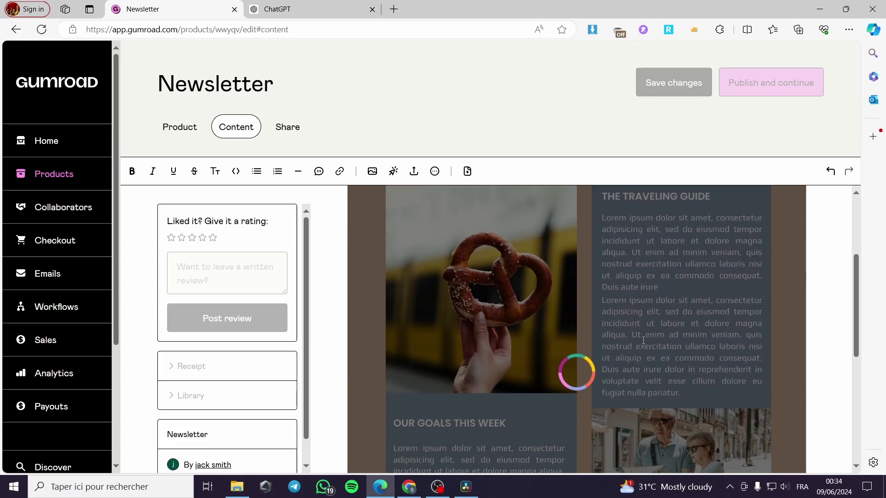
pyautogui.scroll(-6, 623, 317)
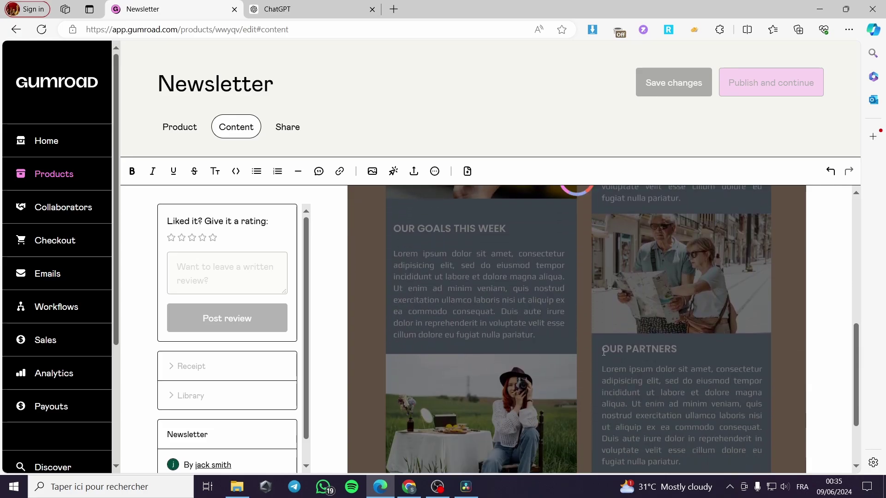
pyautogui.scroll(8, 638, 349)
pyautogui.scroll(3, 637, 349)
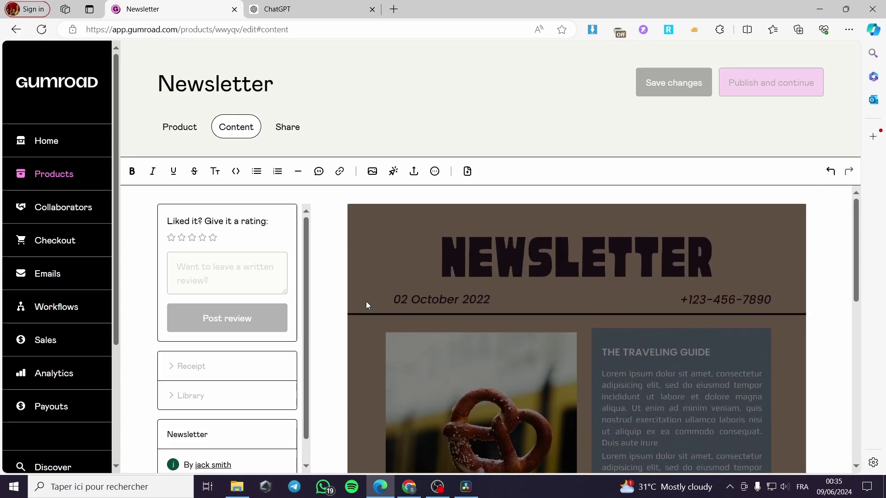
pyautogui.scroll(-8, 494, 300)
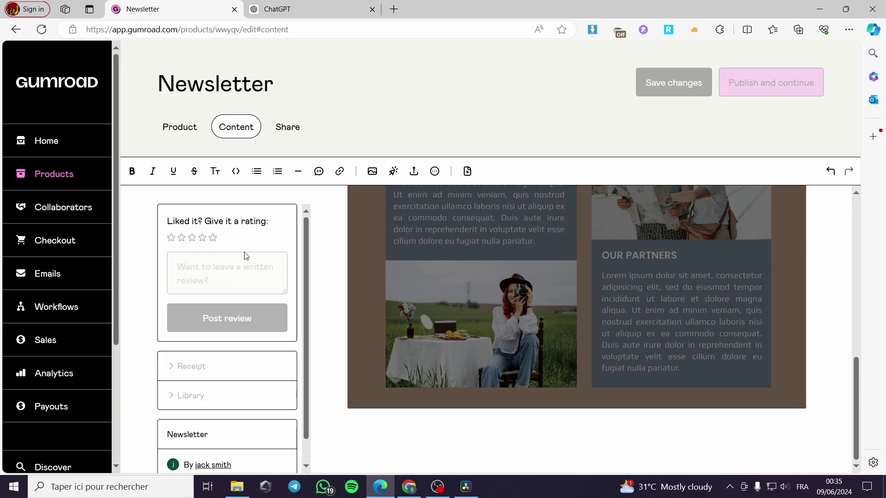
pyautogui.scroll(-1, 275, 310)
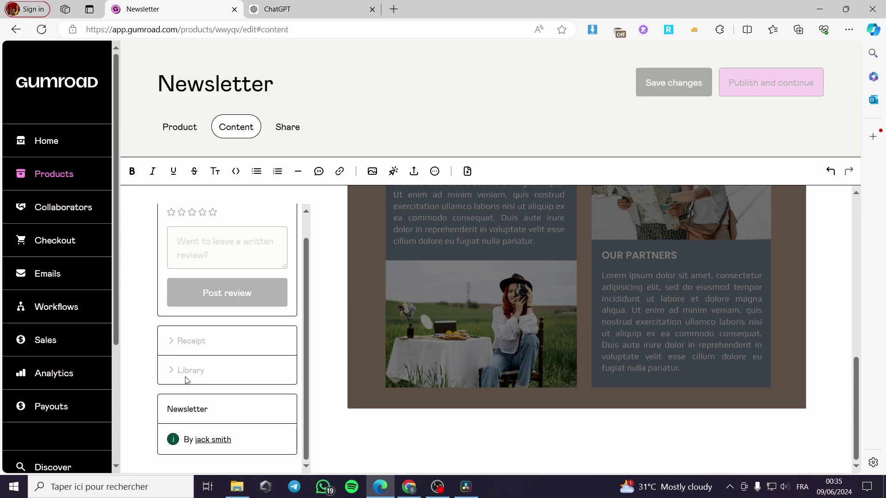
pyautogui.scroll(1, 676, 300)
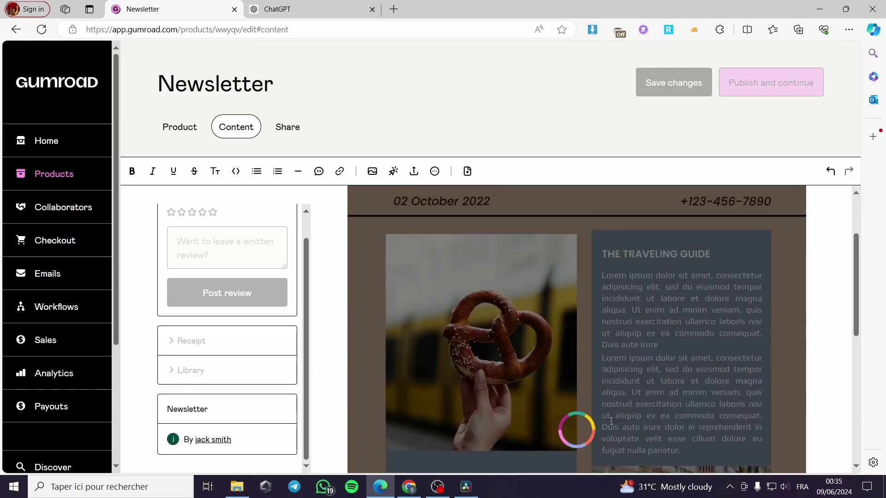
pyautogui.scroll(-10, 634, 414)
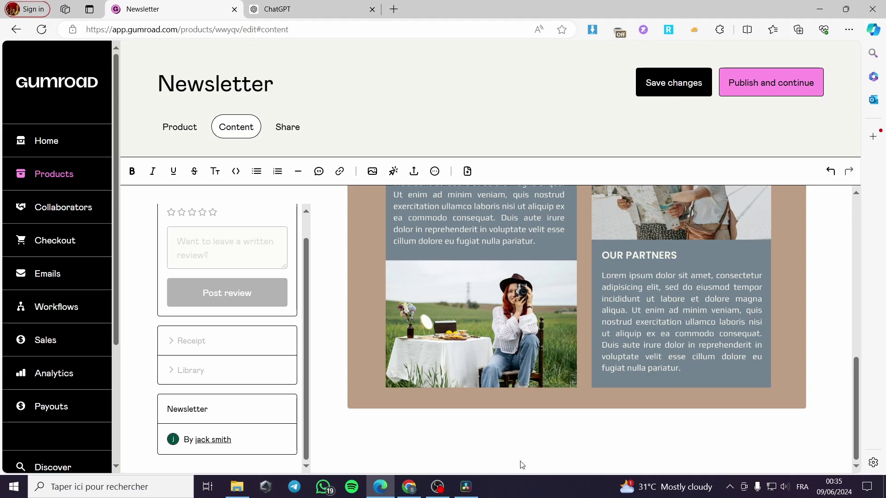
pyautogui.scroll(10, 360, 401)
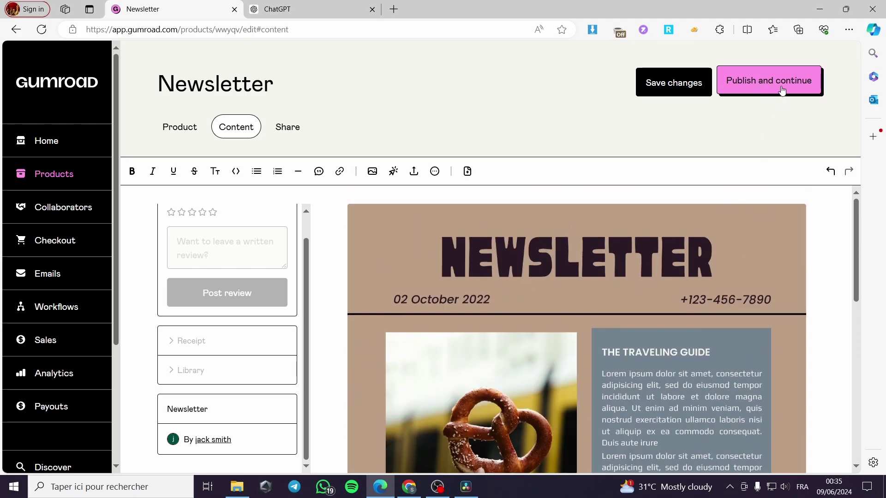
# - Publish the Newsletter, copy its URL, and review the Category, Tags and Discover toggles
pyautogui.click(760, 90)
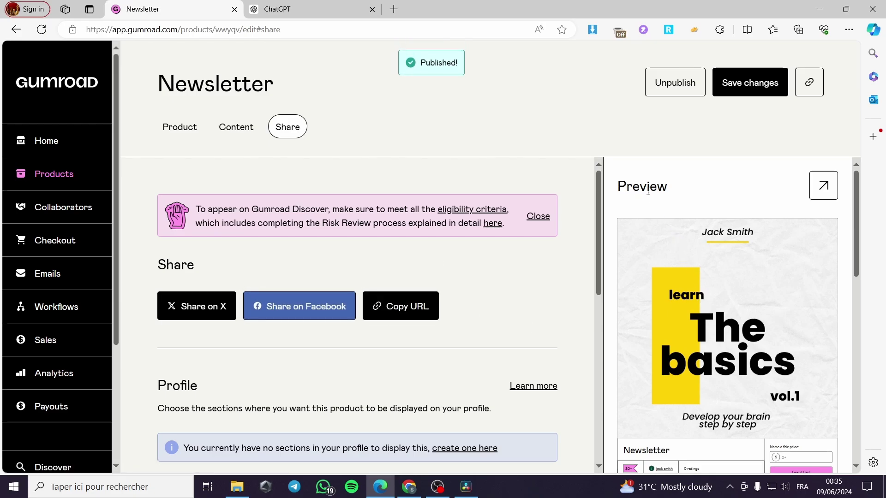
pyautogui.scroll(-3, 740, 240)
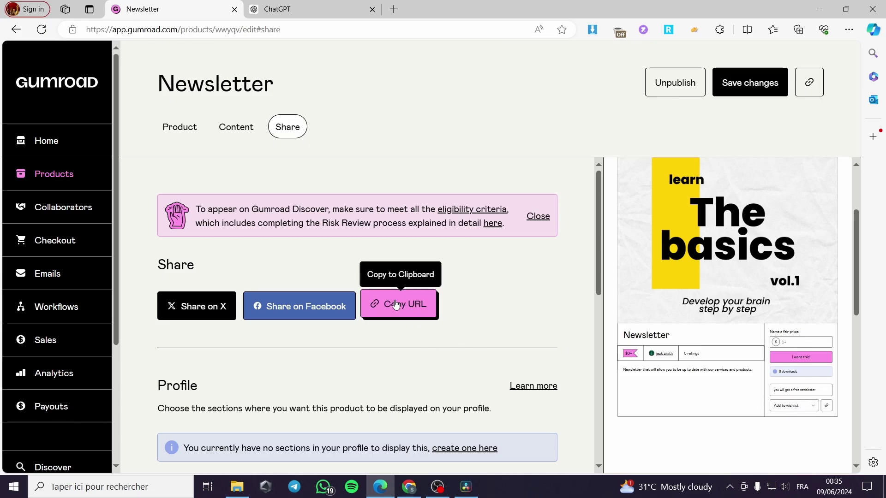
pyautogui.click(412, 310)
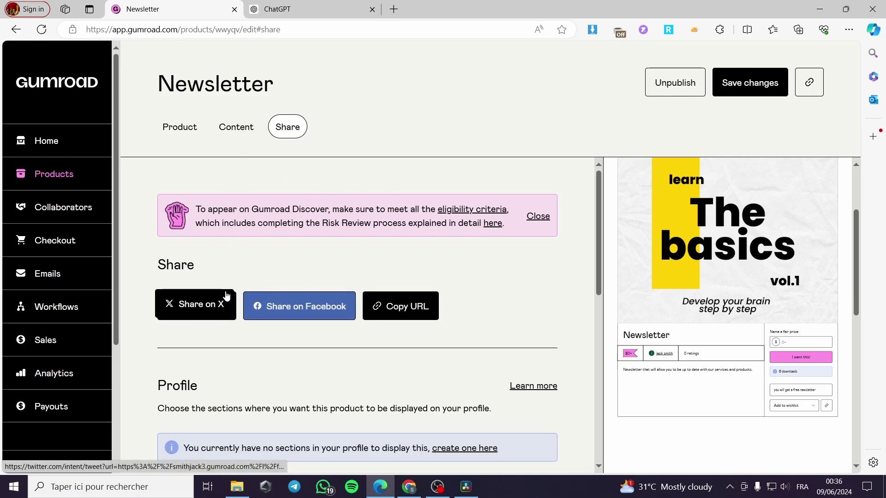
pyautogui.scroll(-1, 457, 254)
pyautogui.scroll(-3, 457, 255)
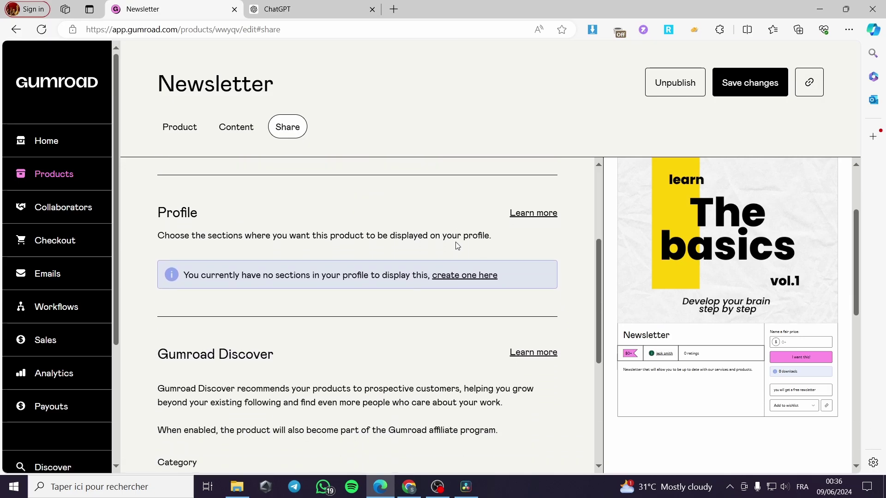
pyautogui.scroll(-5, 245, 261)
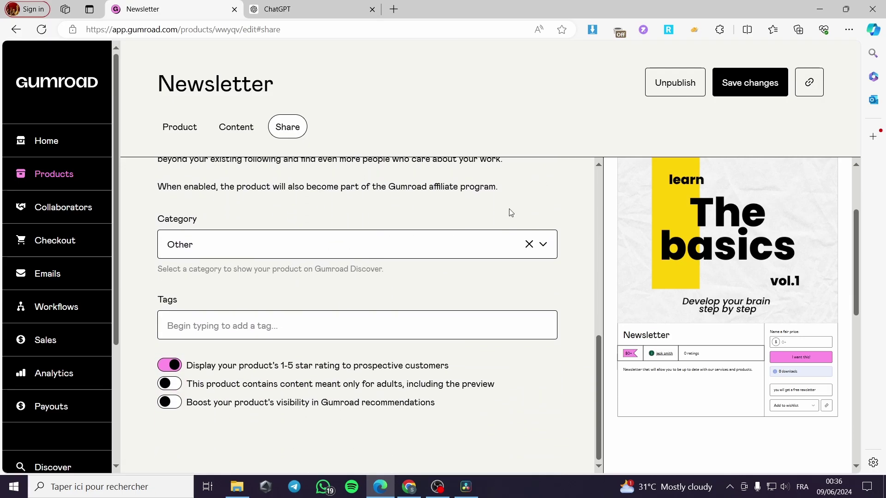